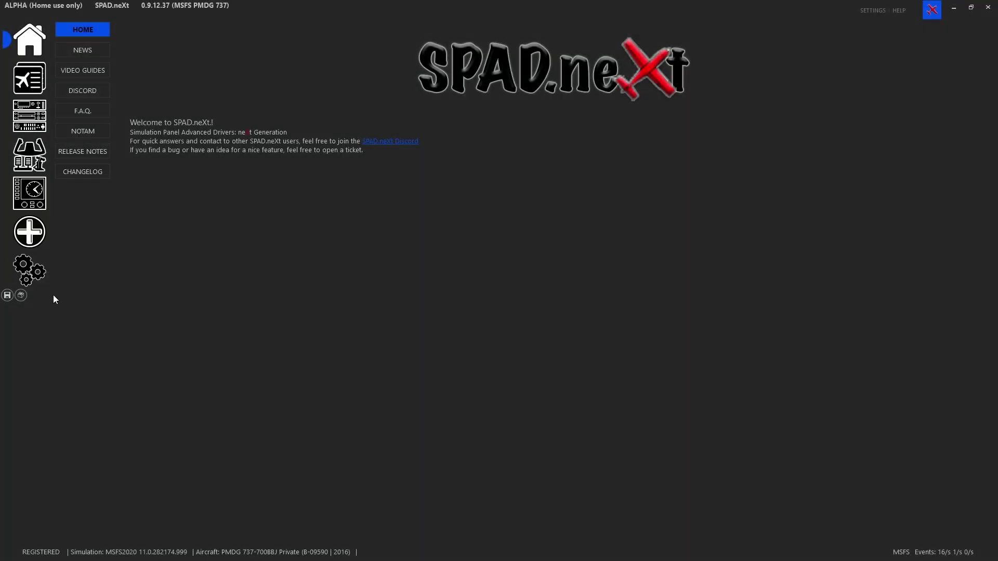
Review the device support settings for GoFlight, Opencockpits, serial and Virtual Avionics hardware
click(41, 267)
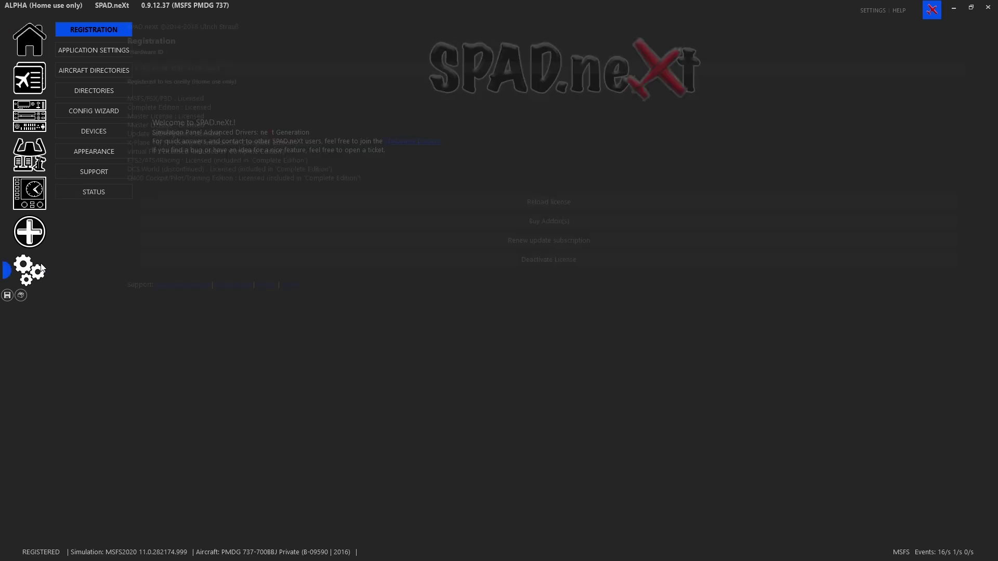
click(123, 130)
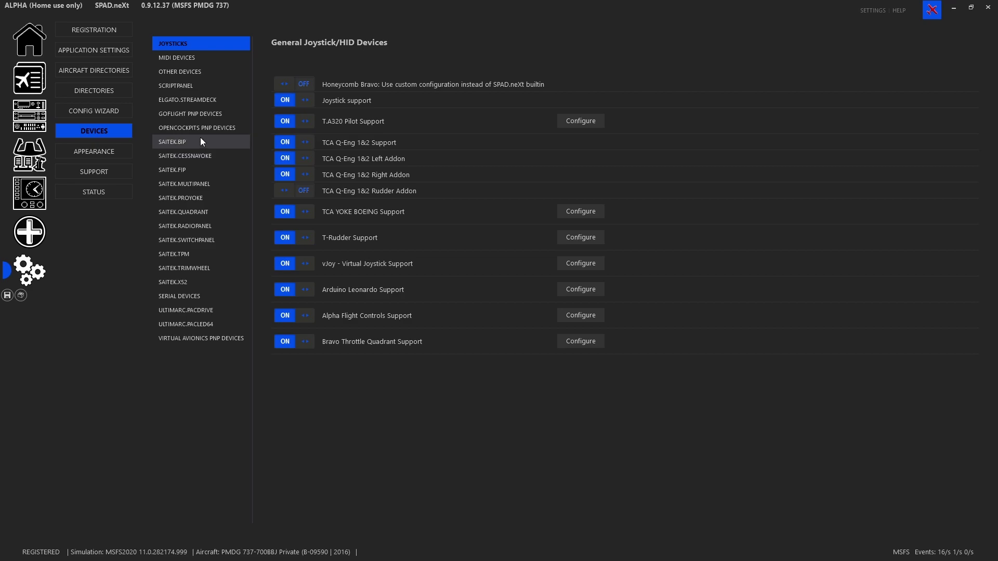
click(196, 116)
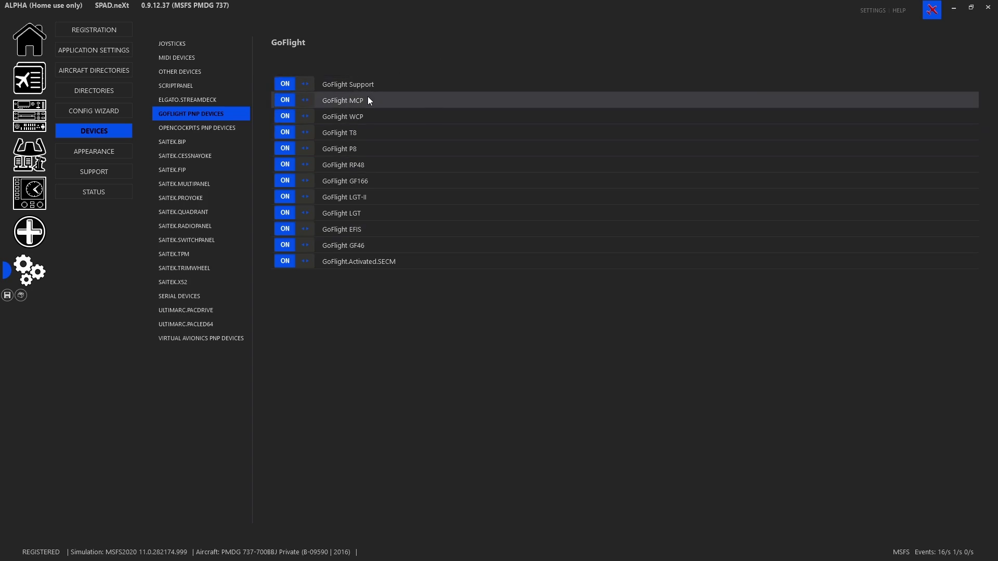
click(220, 136)
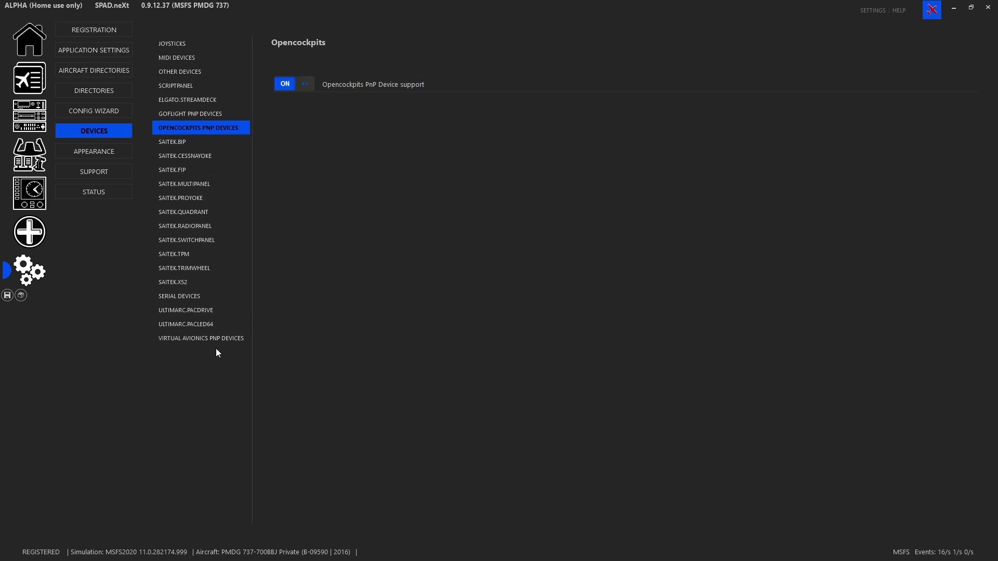
click(207, 298)
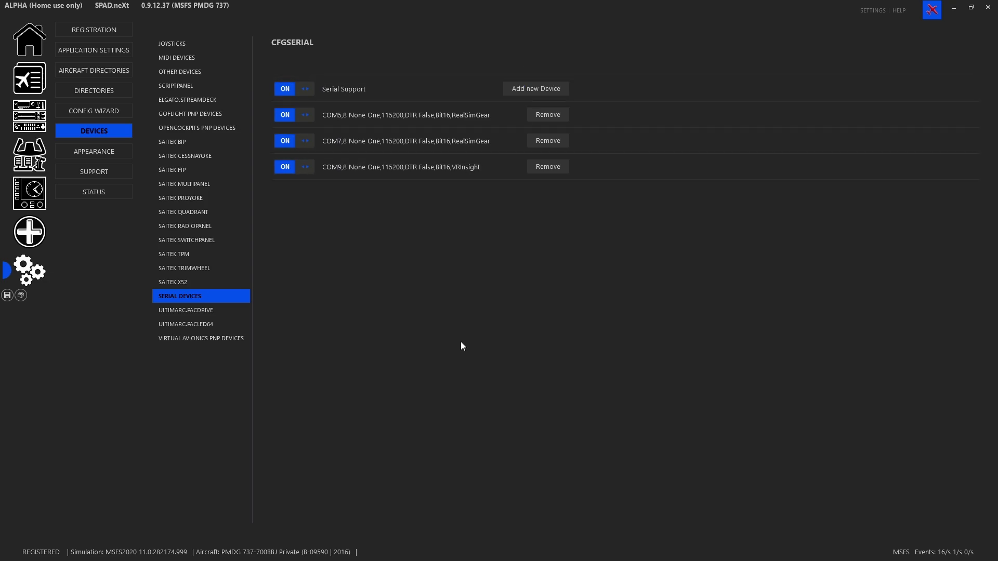
click(198, 337)
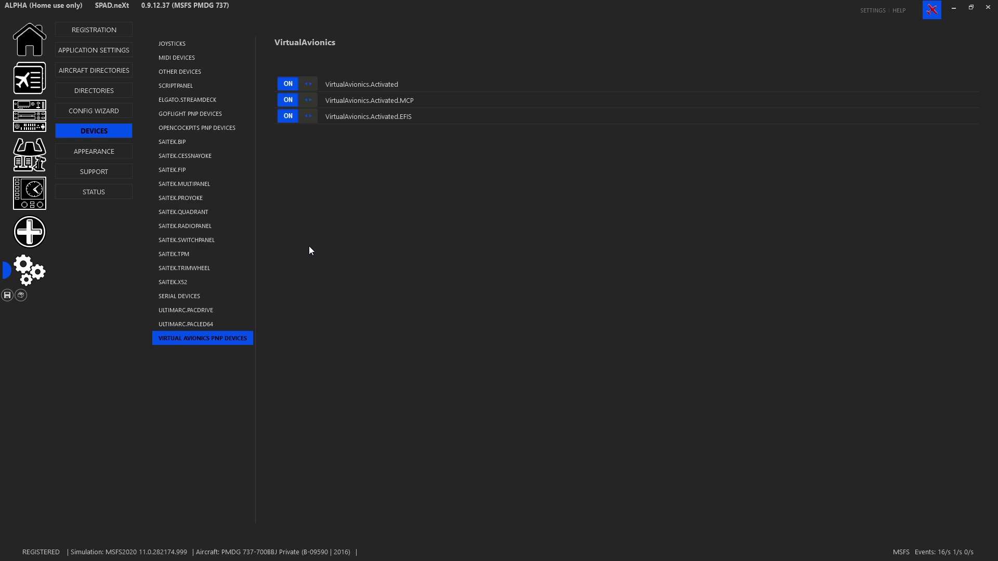
Check the VA MCP 737R's power configuration and the Virtual Power options in the general application settings
click(37, 124)
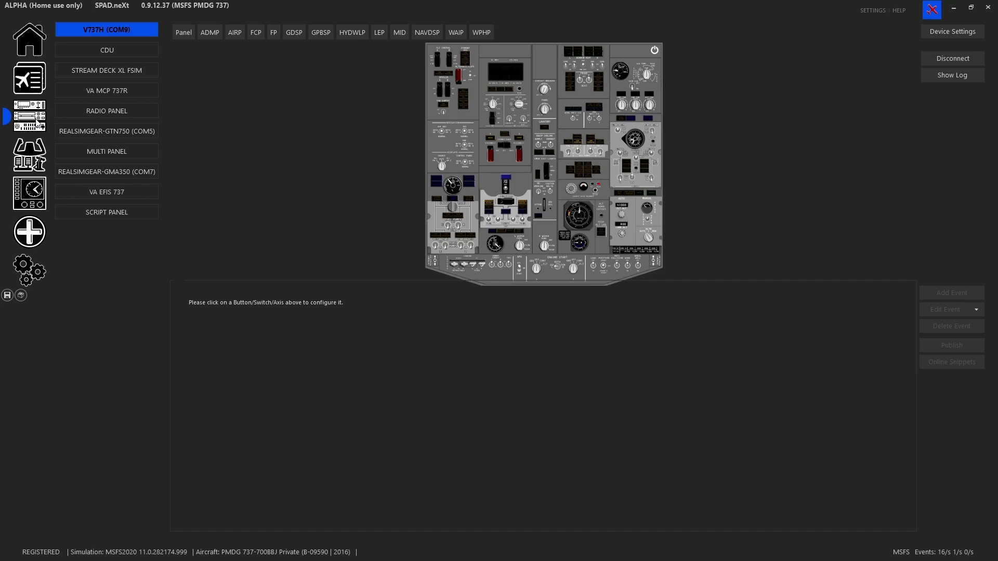
click(129, 95)
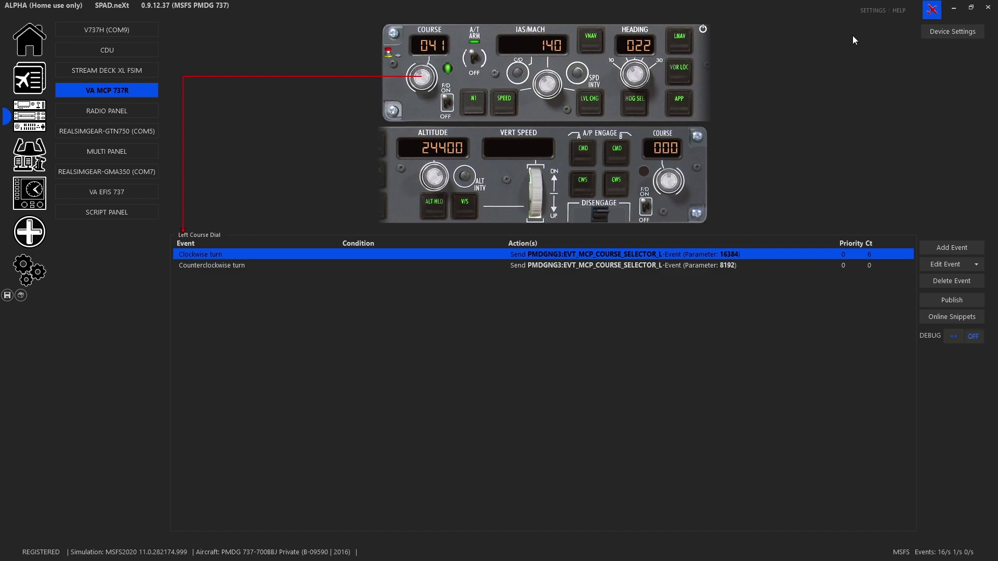
click(704, 29)
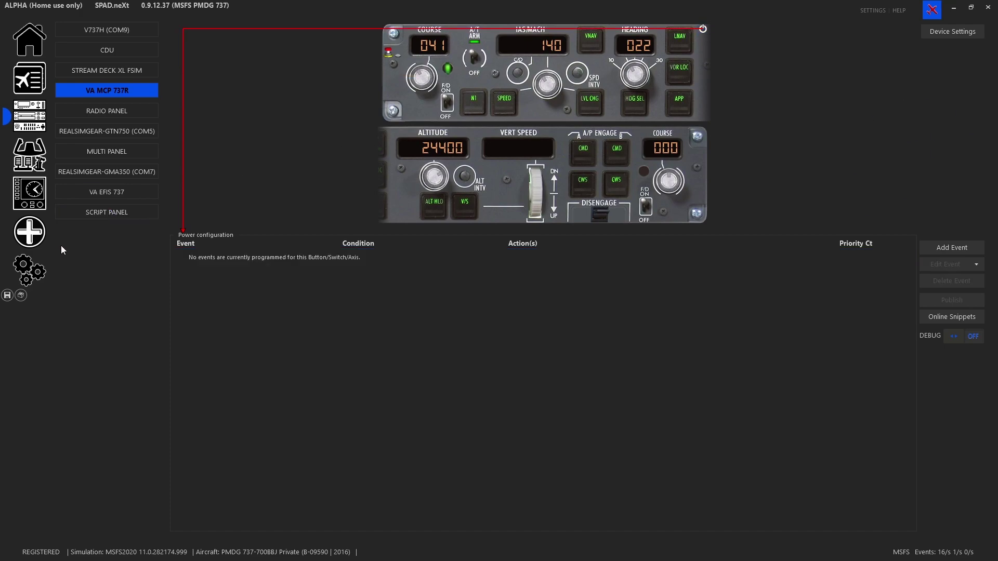
click(30, 270)
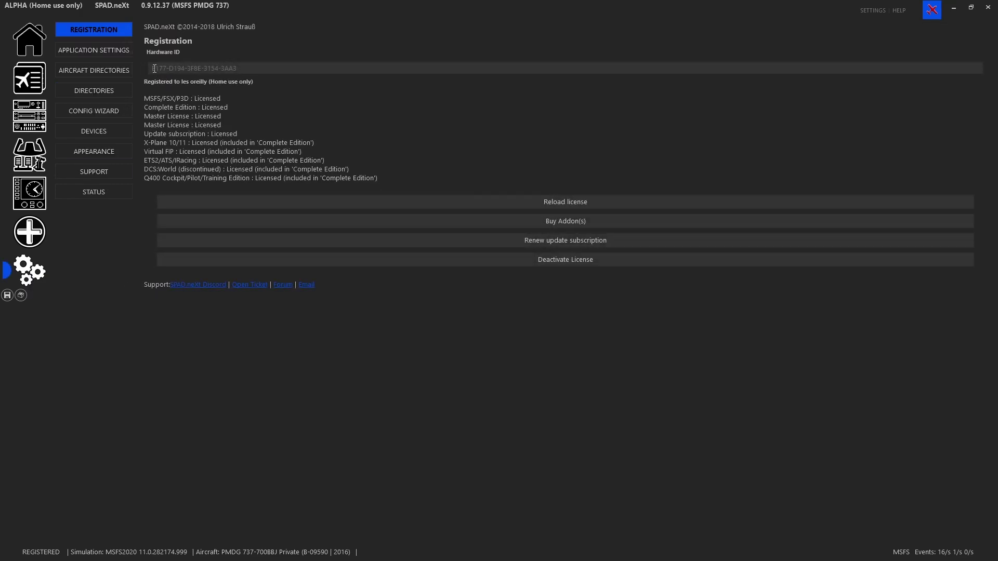
click(108, 49)
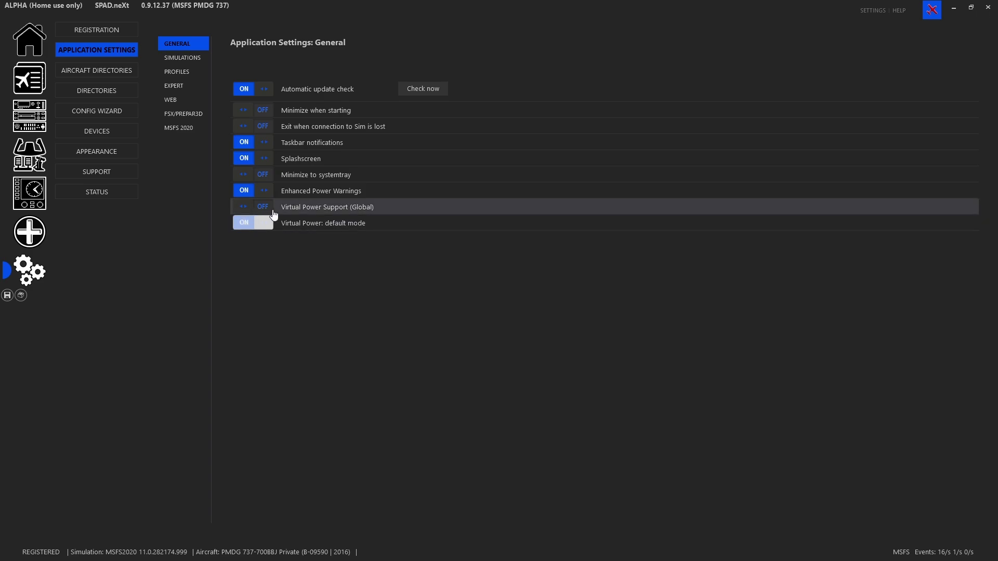
Search the online snippets for complete MCP devices by author, starting from the VA MCP 737R's left course display, and widen the results window
click(36, 131)
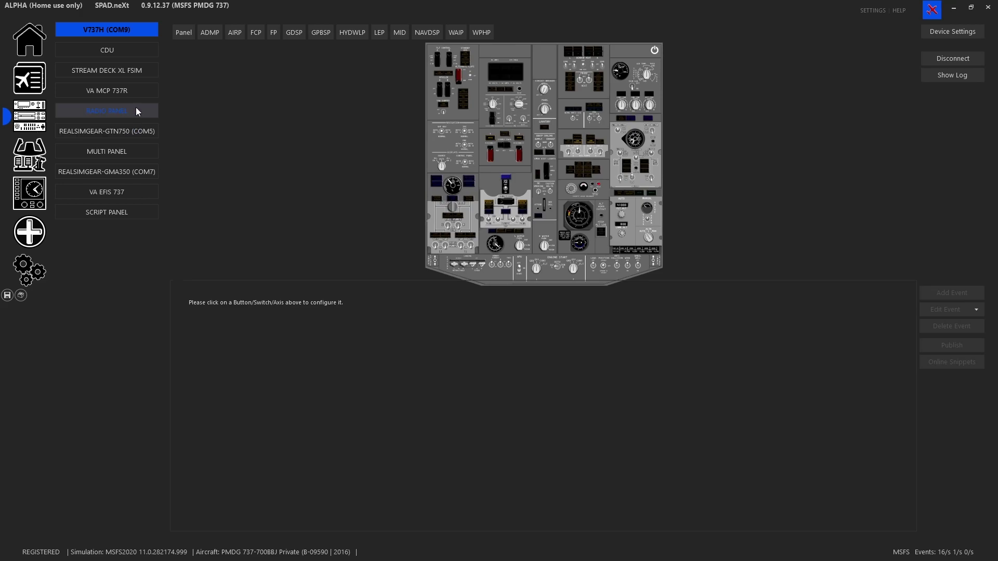
click(136, 92)
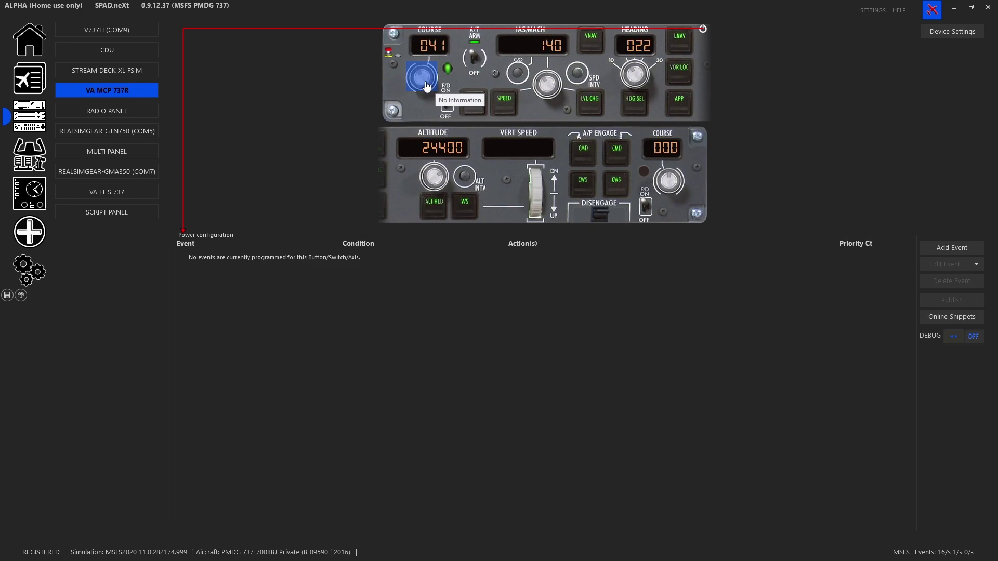
click(432, 50)
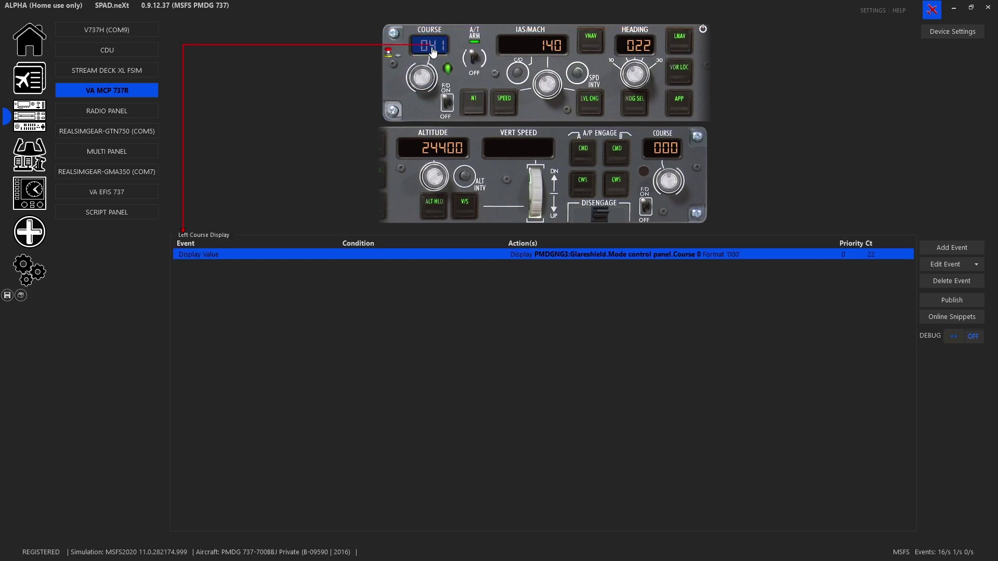
click(933, 322)
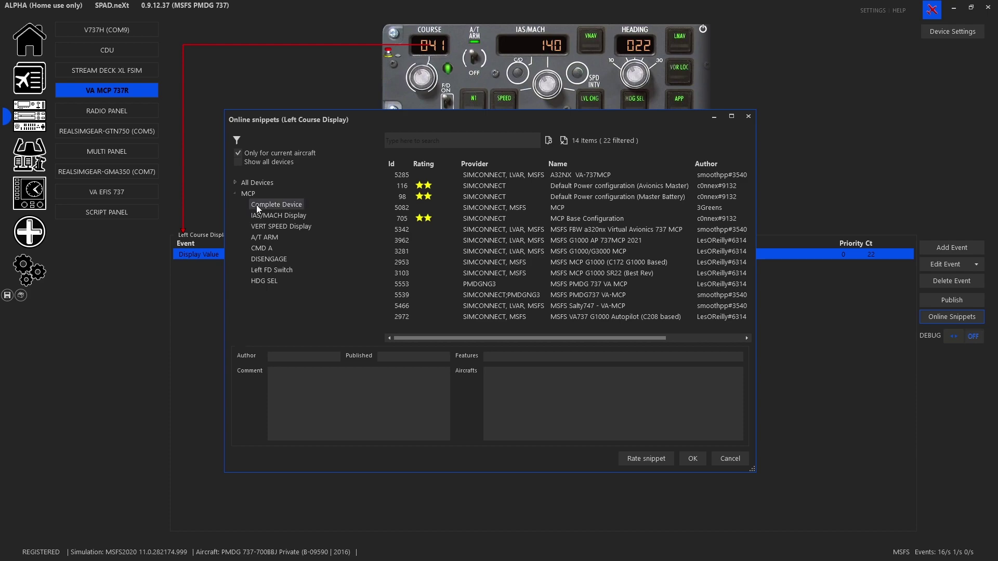
click(257, 205)
click(427, 138)
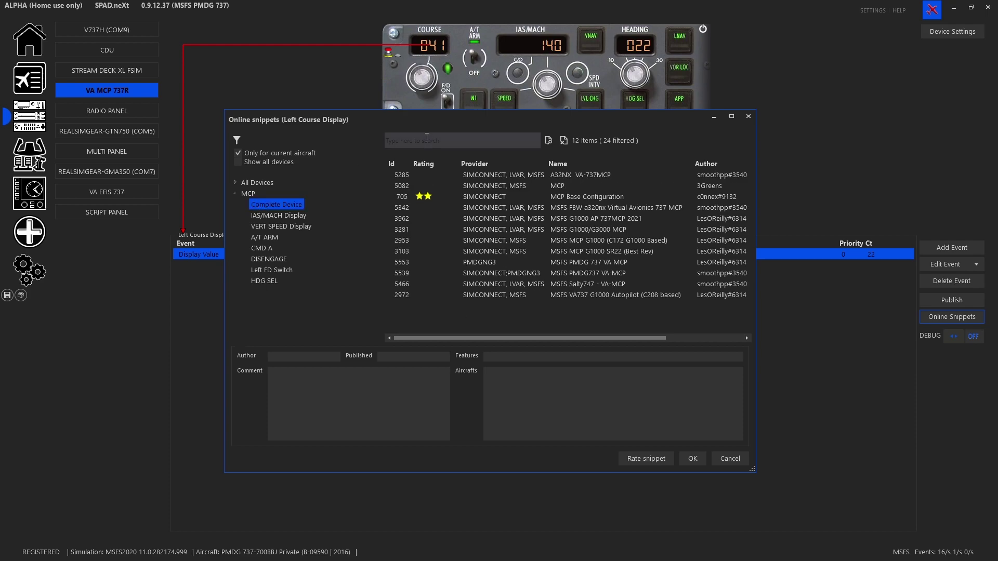
text(l)
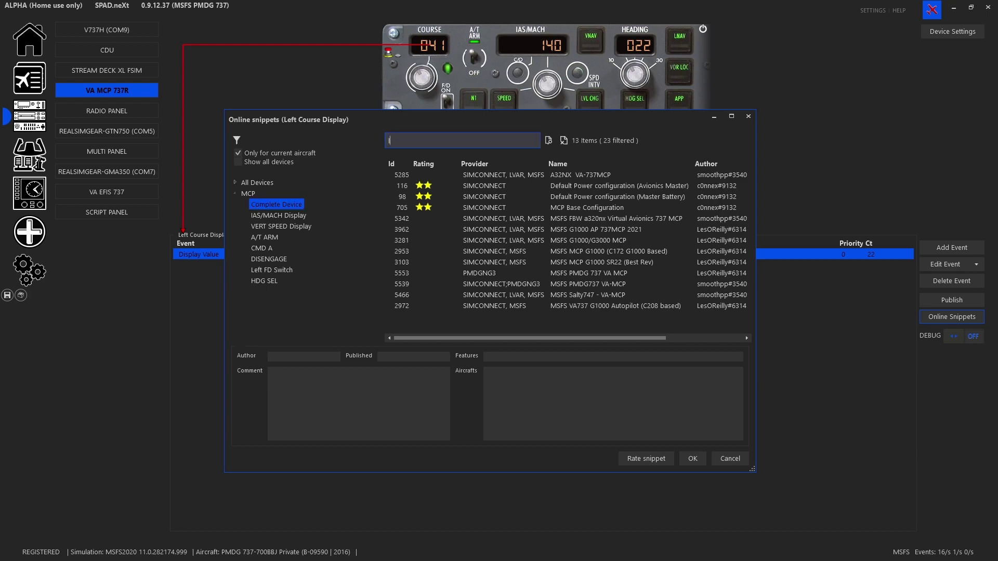
text(es)
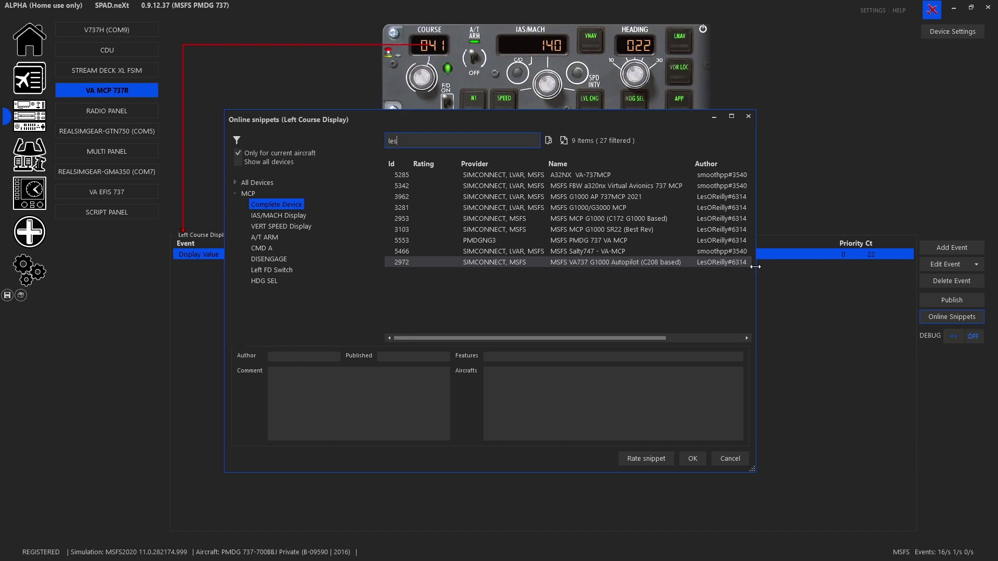
drag(755, 267, 846, 256)
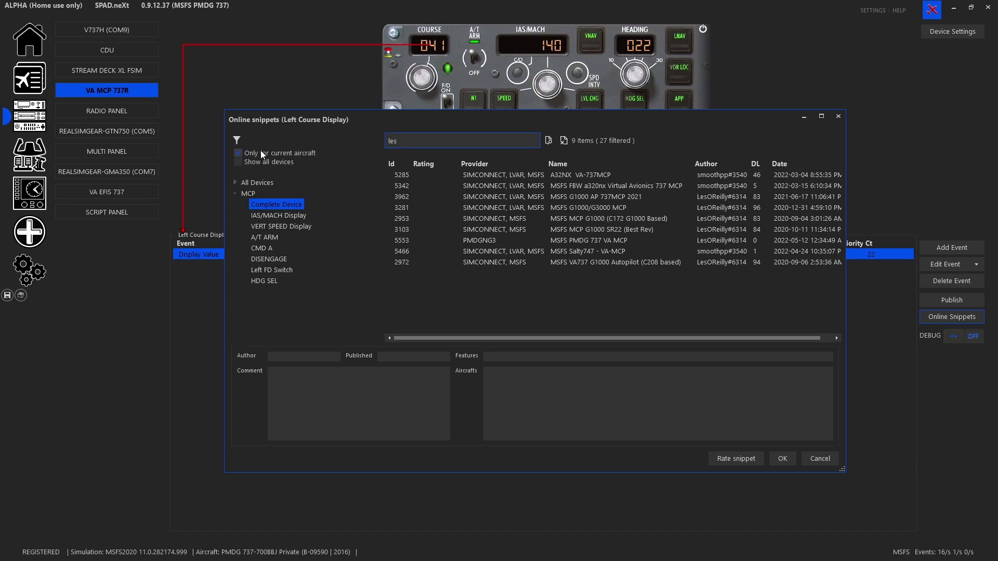
Include snippets for all aircraft and try to load the MSFS PMDG 737 VA MCP snippet, cancelling at the replacement question
click(238, 153)
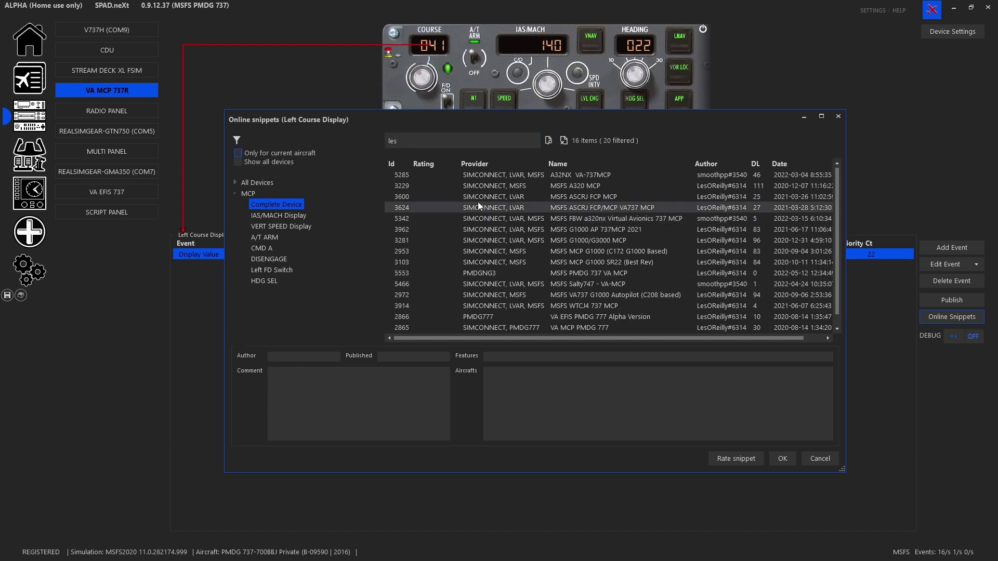
click(644, 273)
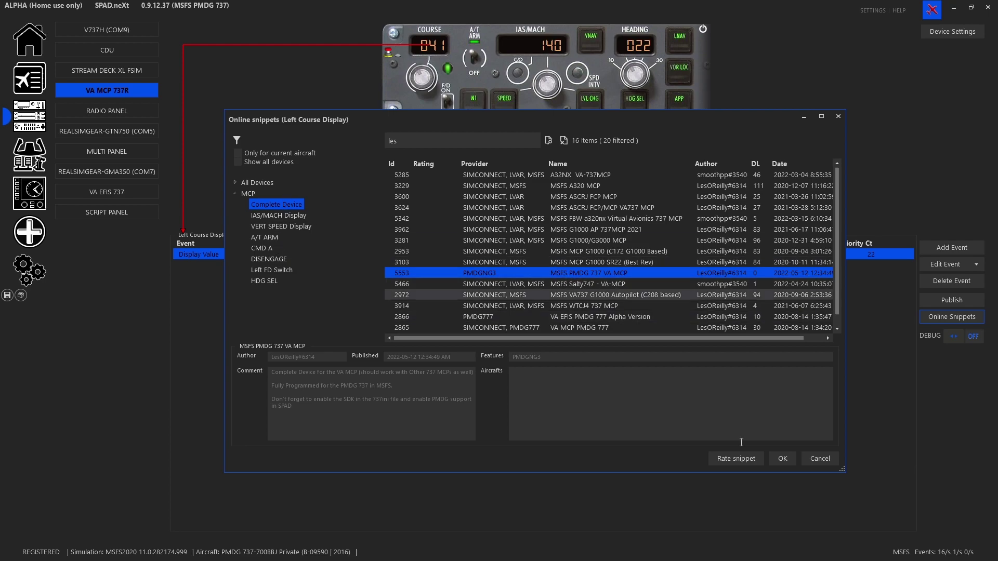
click(783, 459)
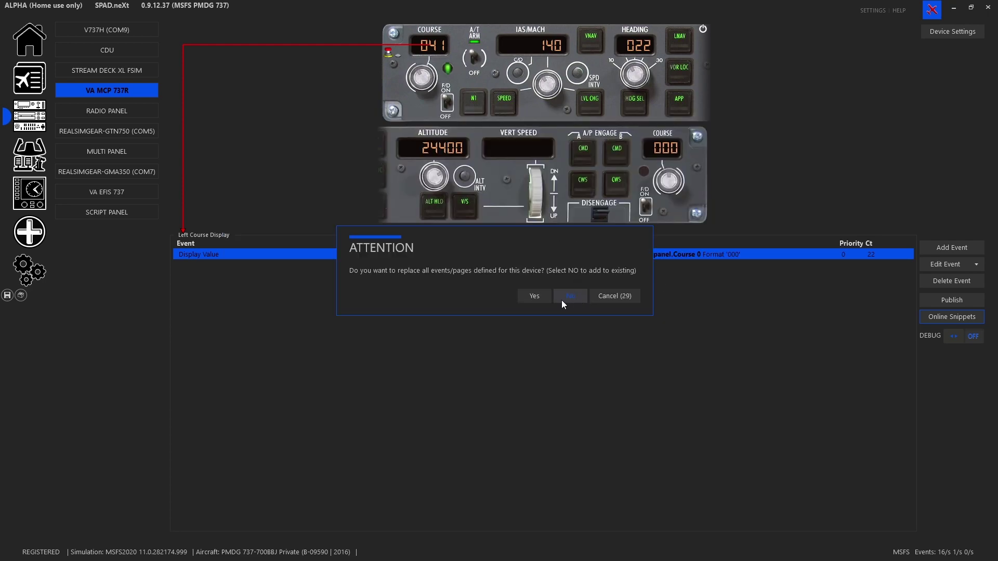
click(606, 298)
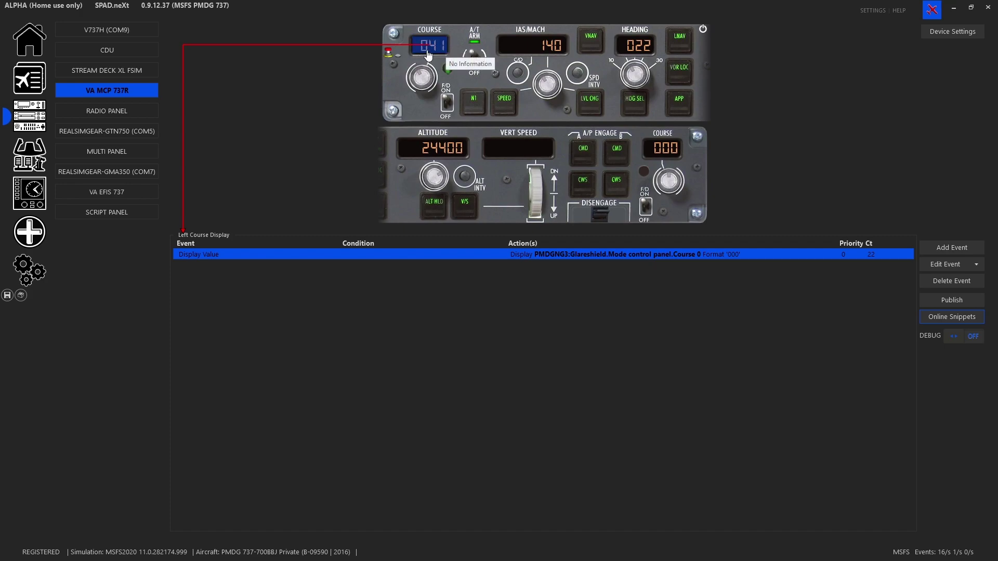
Show the events programmed for the left FD switch on the VA MCP 737R
click(489, 78)
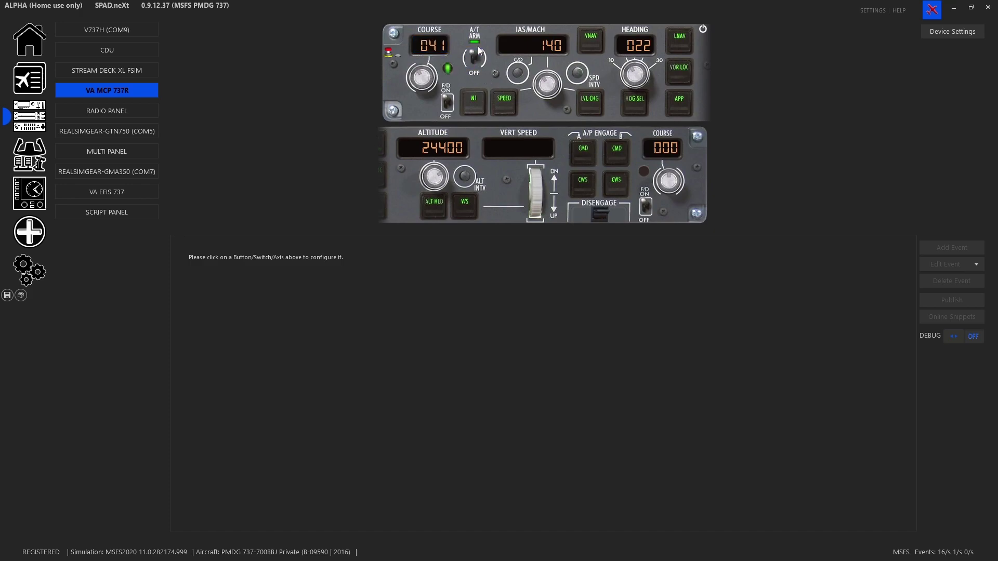
click(454, 102)
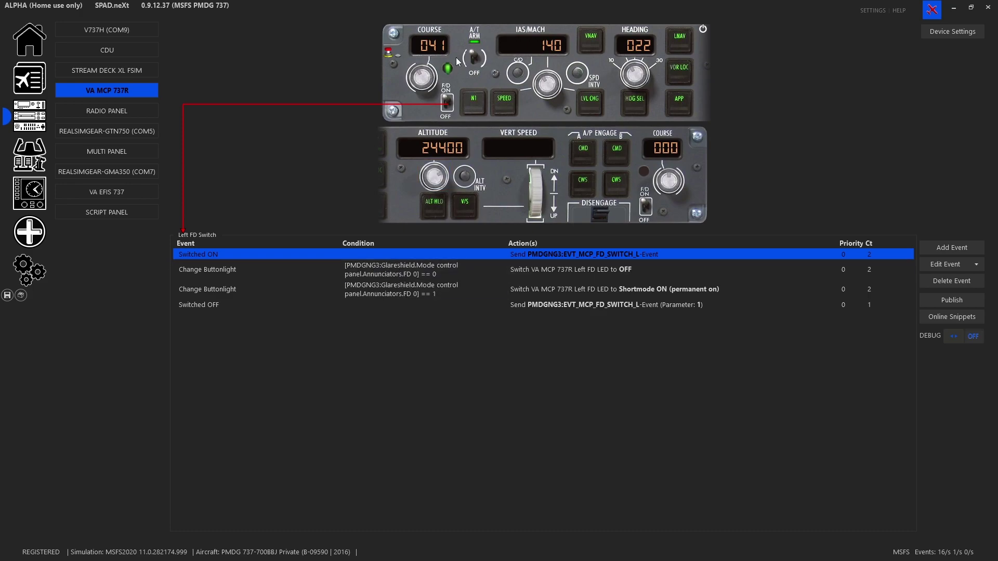
Add a Display Value event to the left course display and open the data selection for its value
click(430, 45)
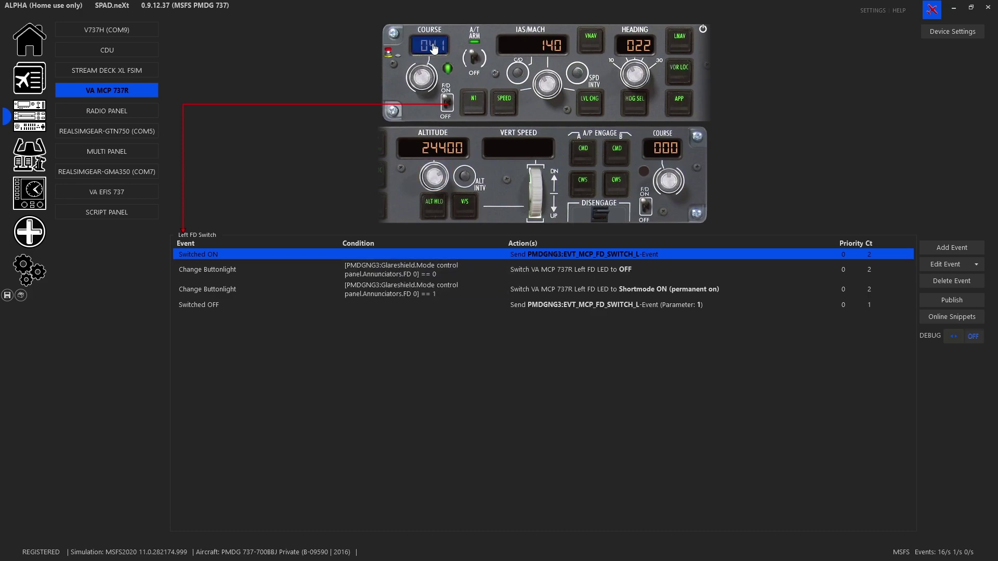
click(956, 249)
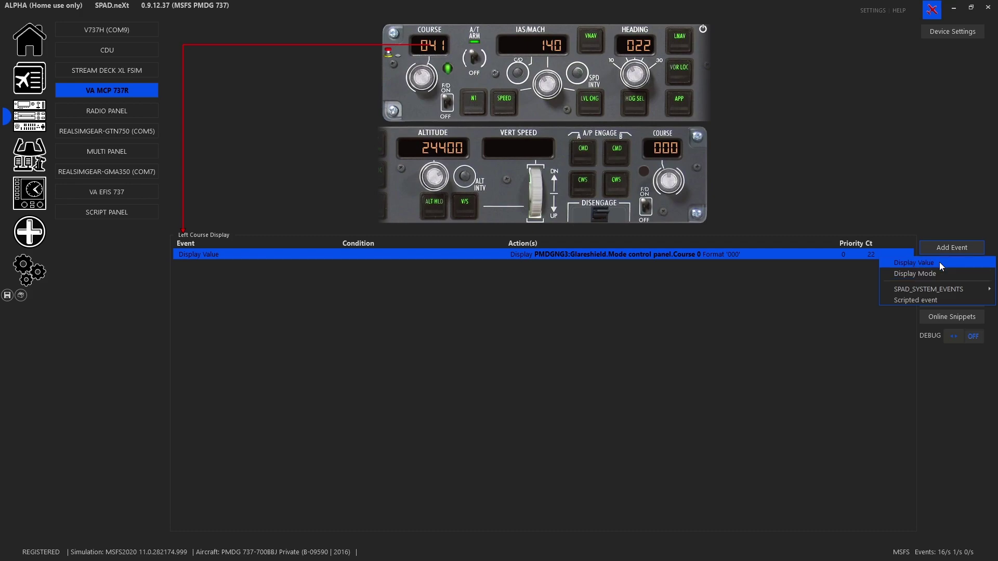
click(940, 262)
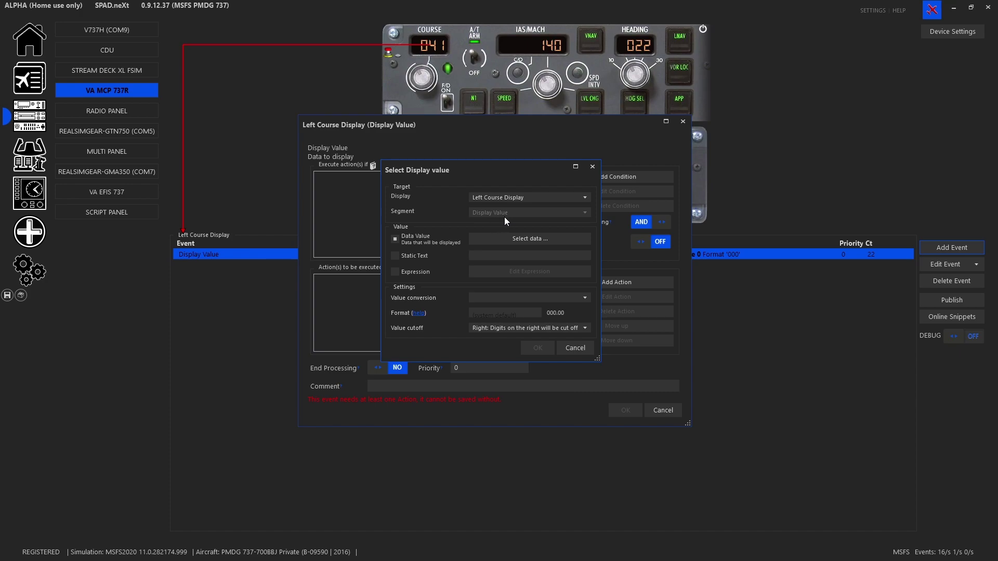
click(524, 238)
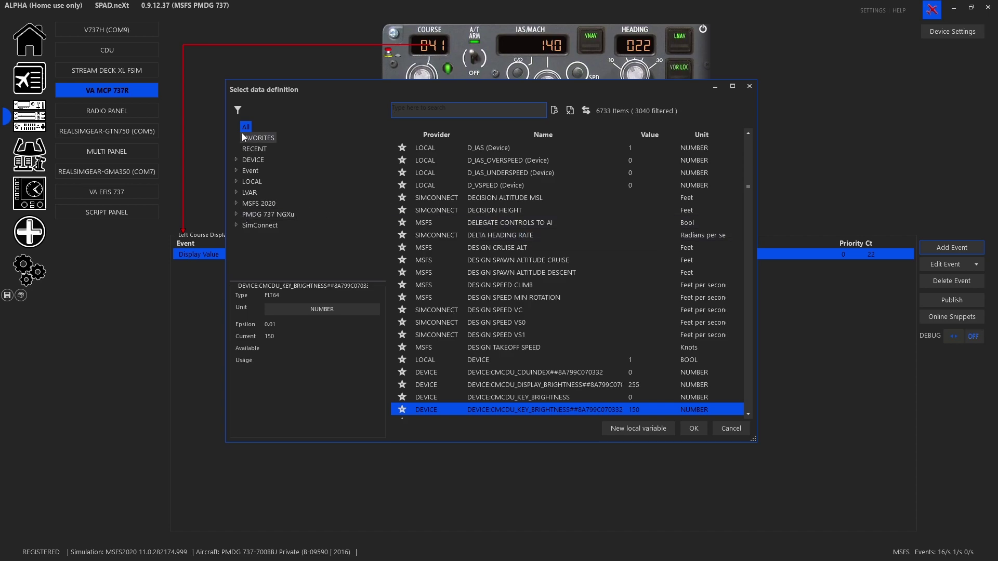
Check the provider filter and narrow the data definitions to the PMDG 737 NGXu Glareshield Mode control panel variables
click(238, 110)
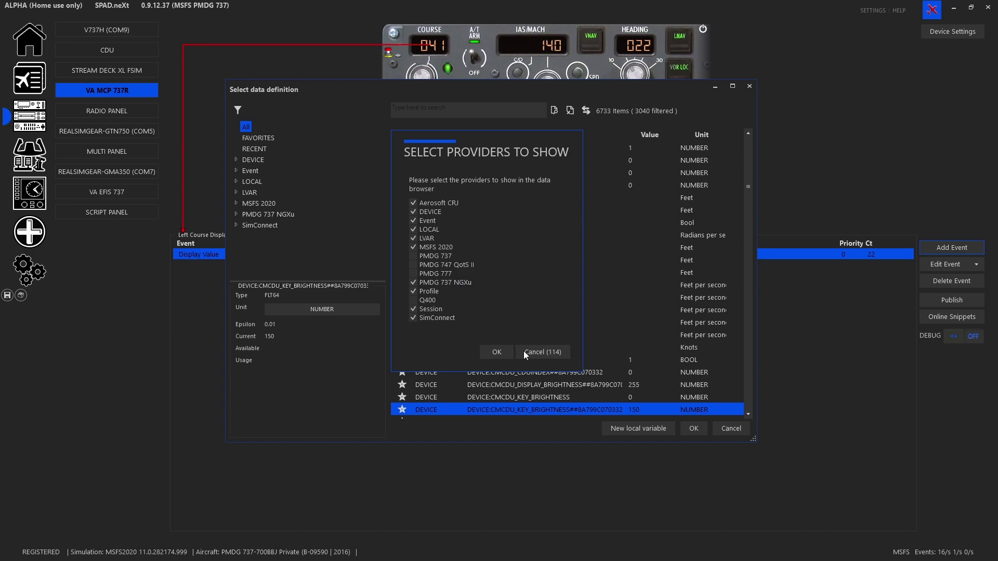
click(542, 357)
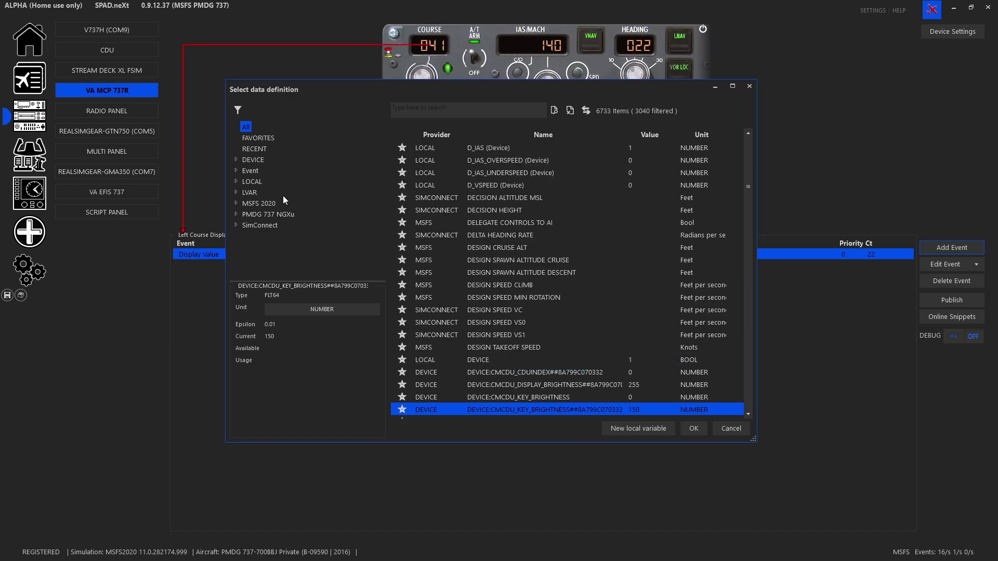
click(277, 212)
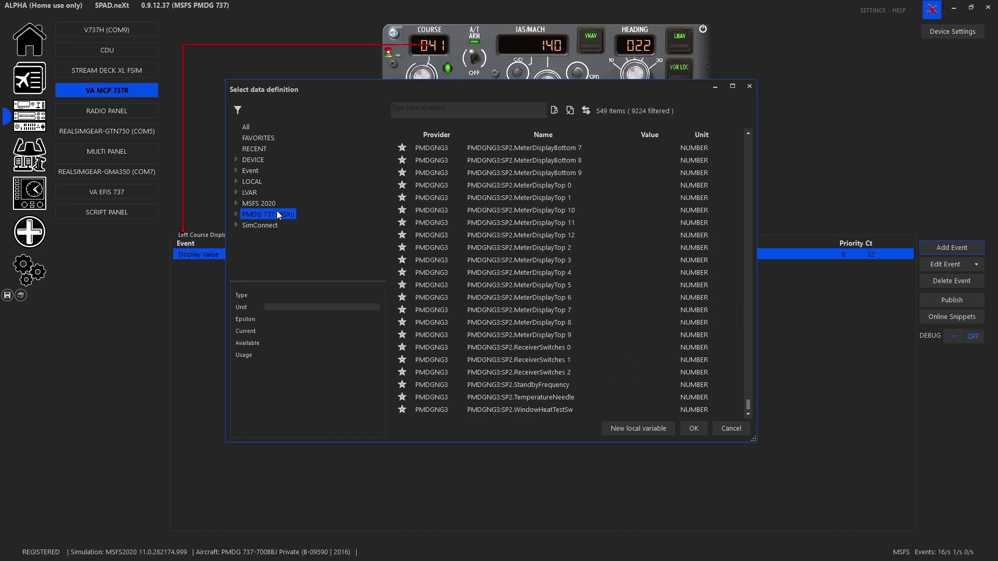
click(235, 215)
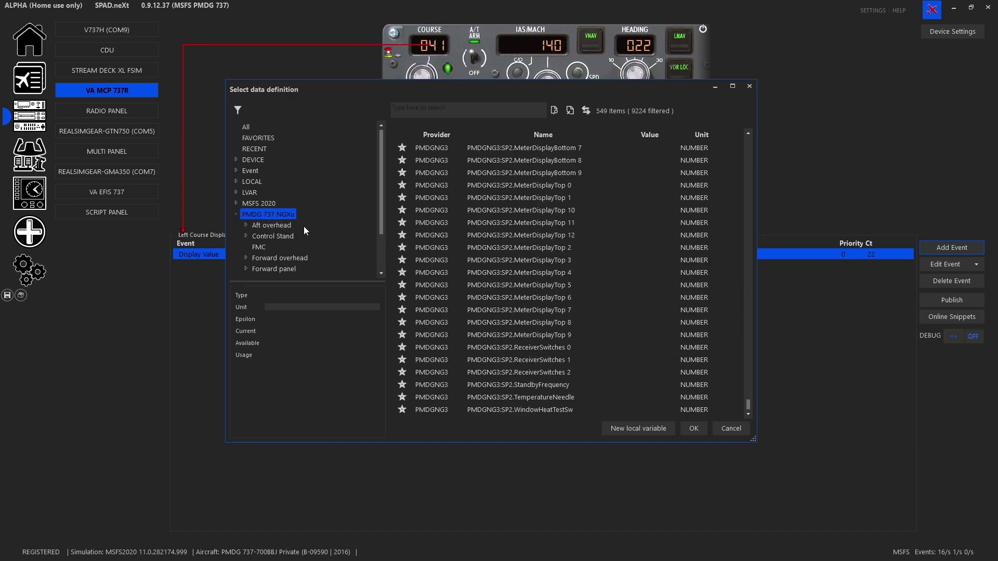
scroll(304, 226, down, 2)
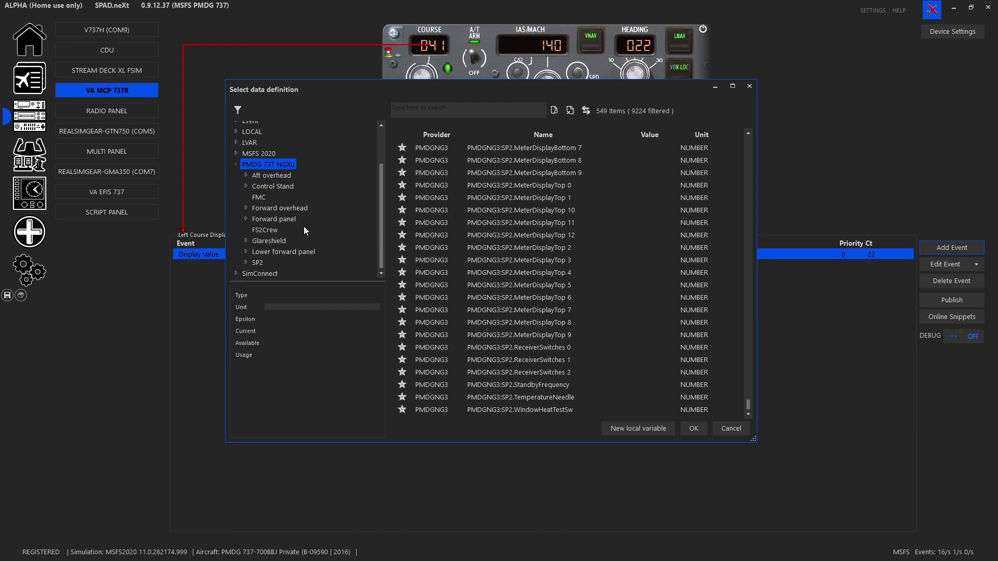
click(245, 240)
scroll(261, 235, down, 1)
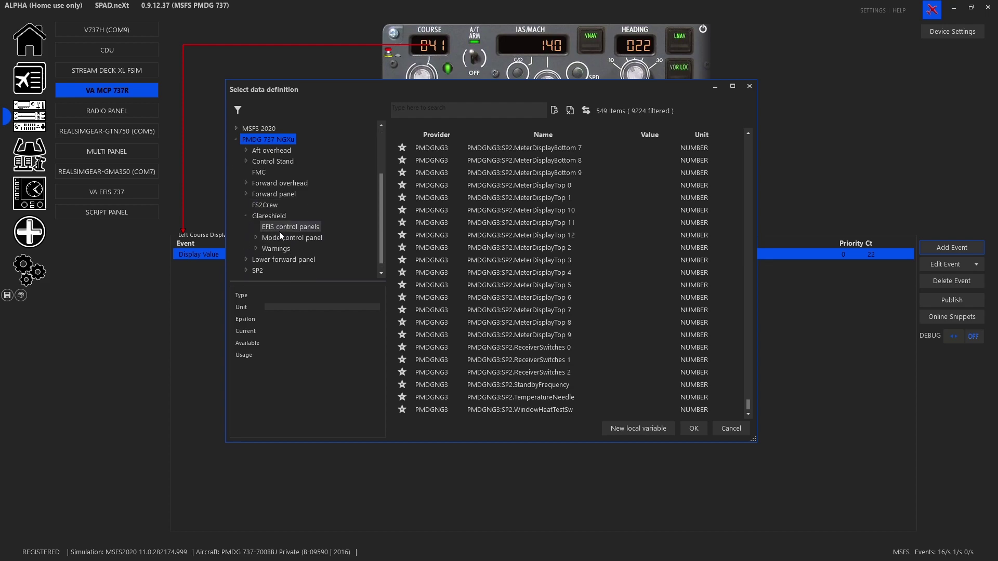
click(257, 237)
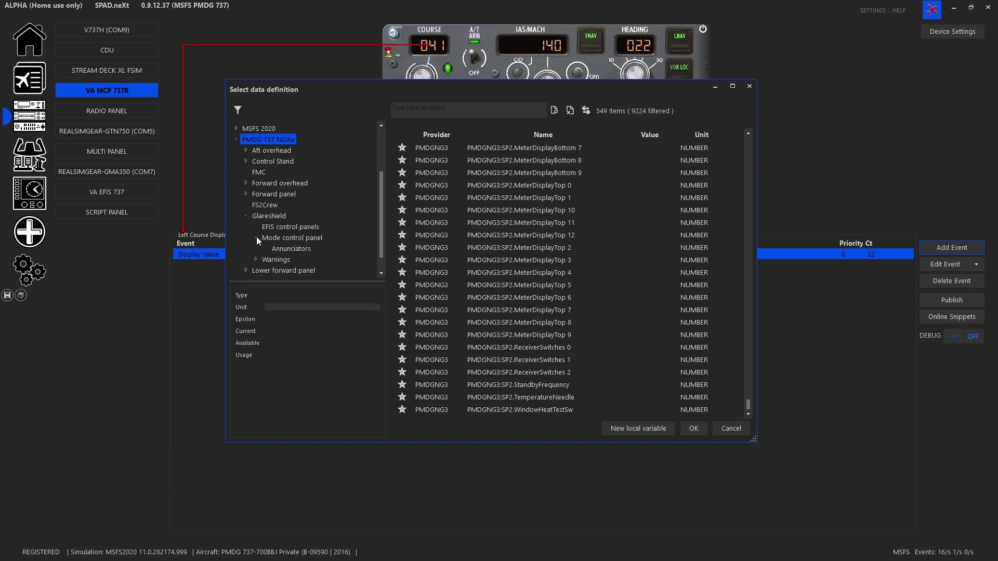
click(276, 249)
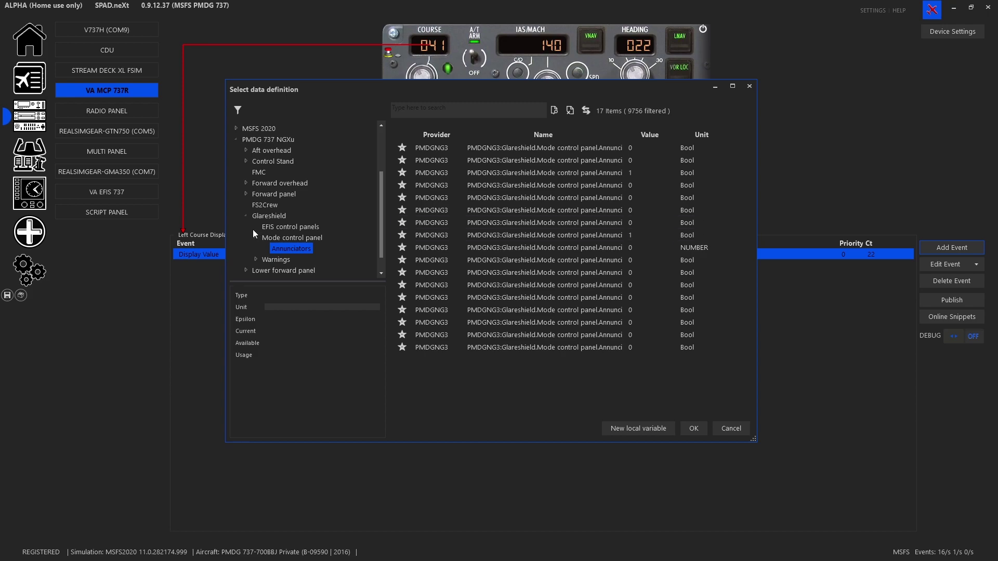
click(291, 238)
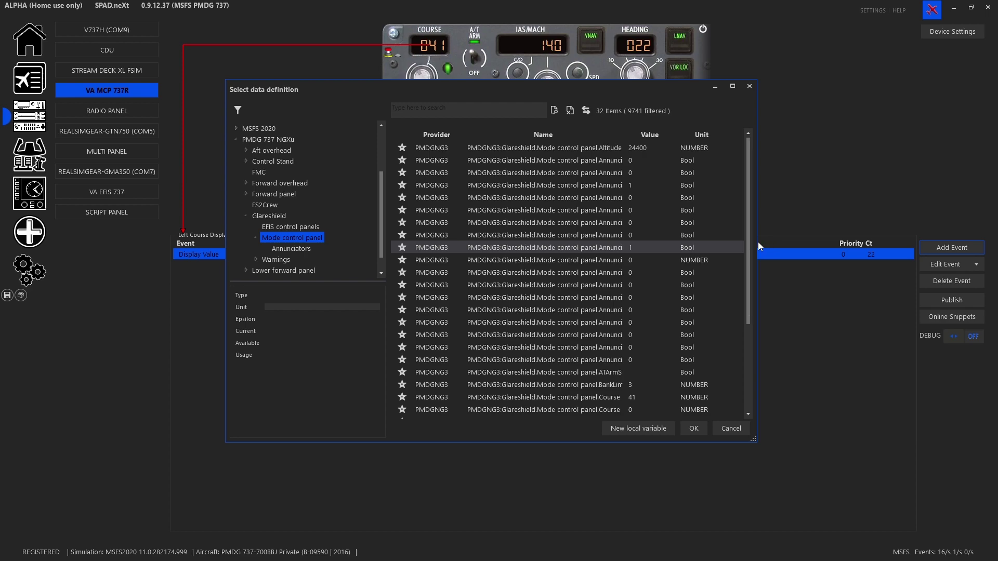
Try using Glareshield.Mode control panel.Course 0 as the left course display's data value, widening the selection window to read full names
drag(755, 243, 874, 242)
scroll(678, 250, down, 4)
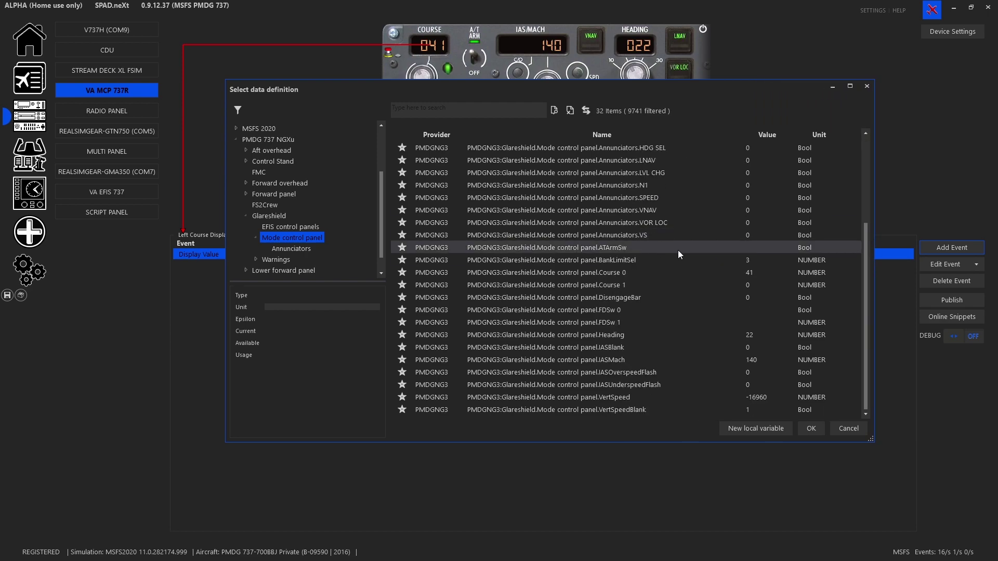
scroll(678, 250, up, 4)
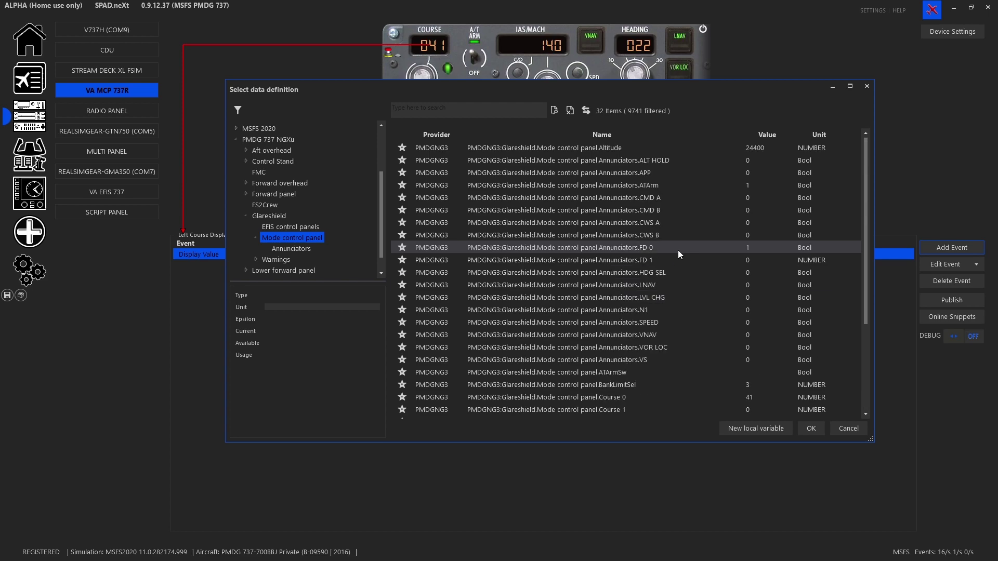
scroll(678, 250, down, 4)
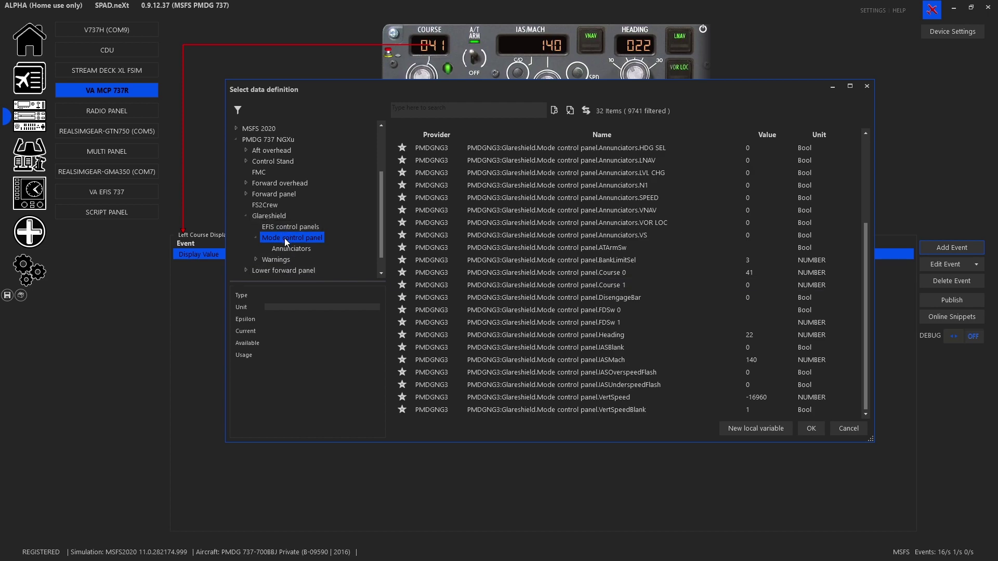
click(629, 273)
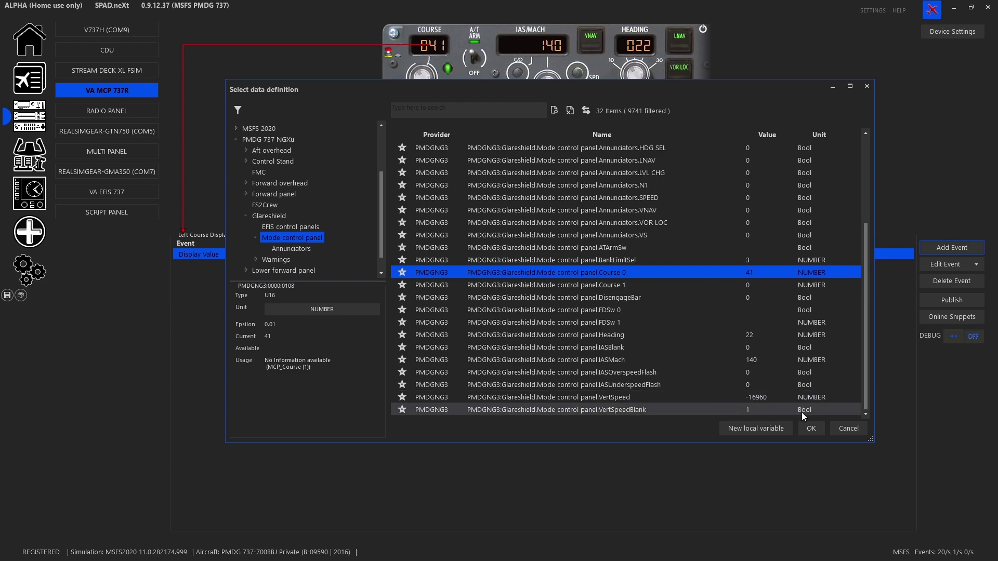
click(812, 425)
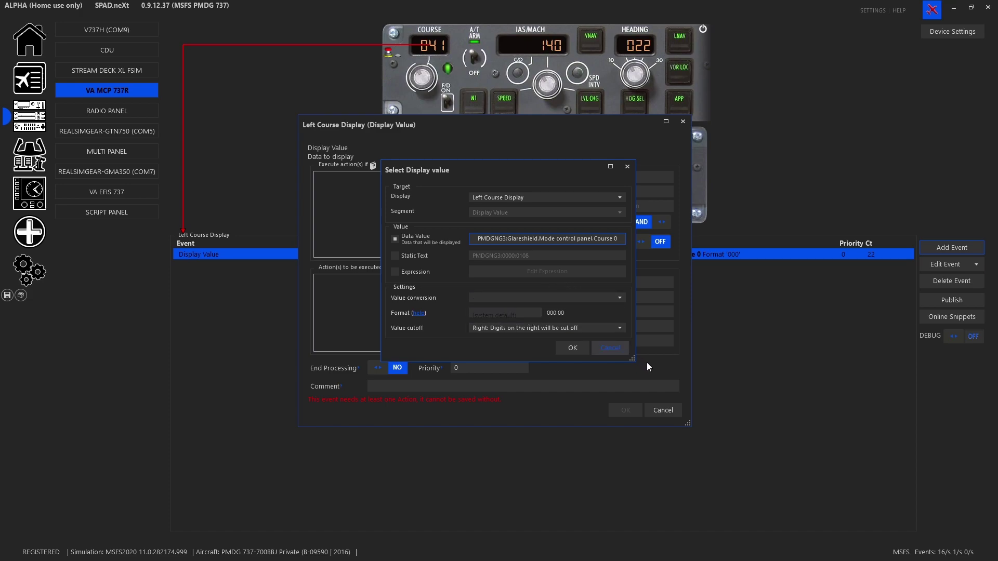
key(Return)
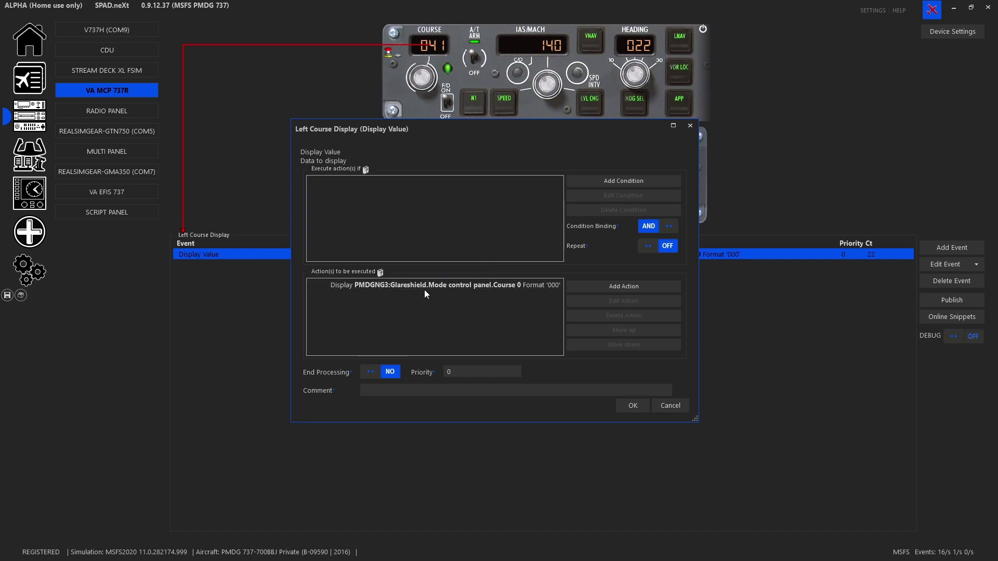
Review the 000 format in the left course display's existing Display Value action, then accept the action and event
double_click(424, 287)
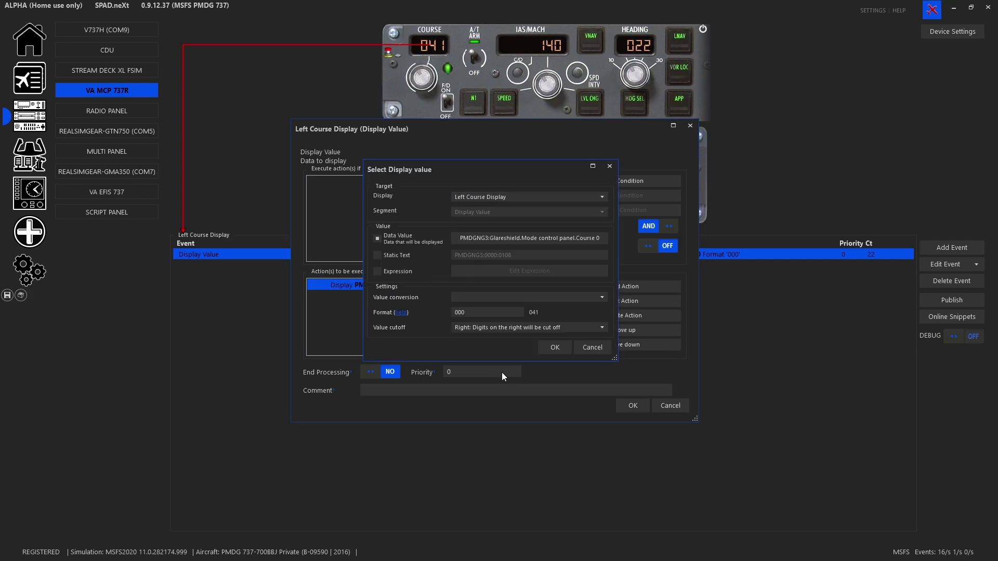
click(465, 316)
click(556, 347)
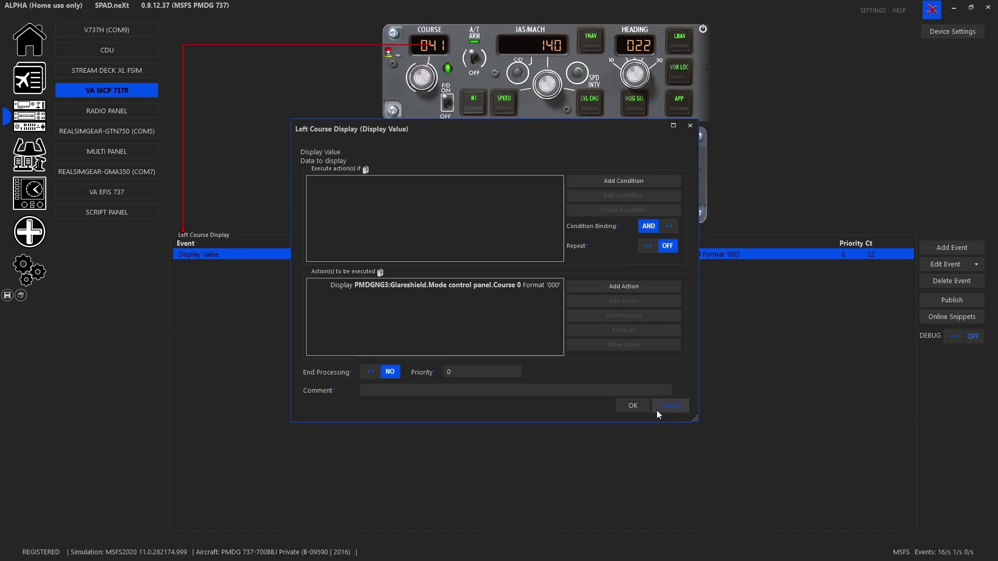
click(639, 408)
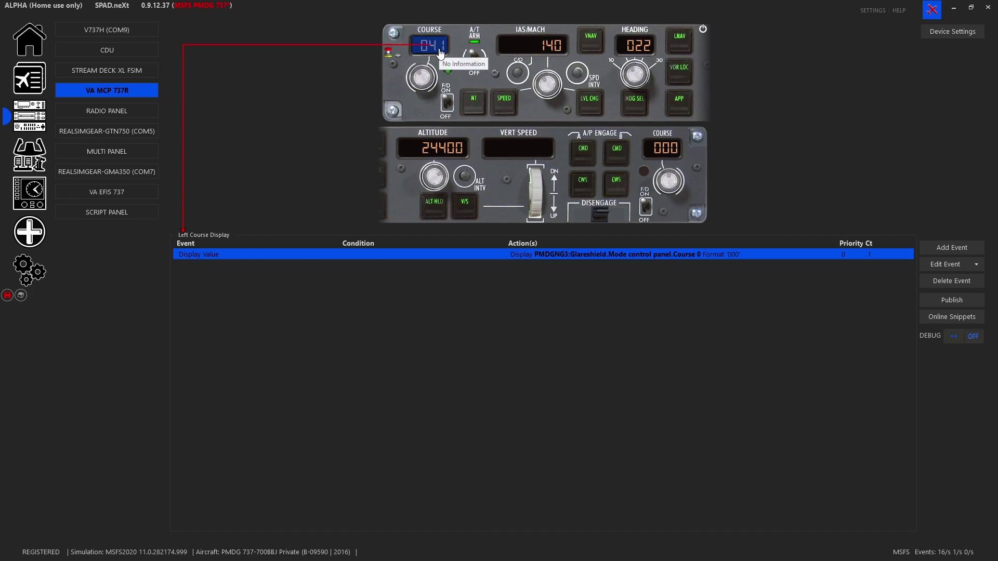
Show the left course dial's events and turn the dial in both directions, ending at course 053
click(424, 85)
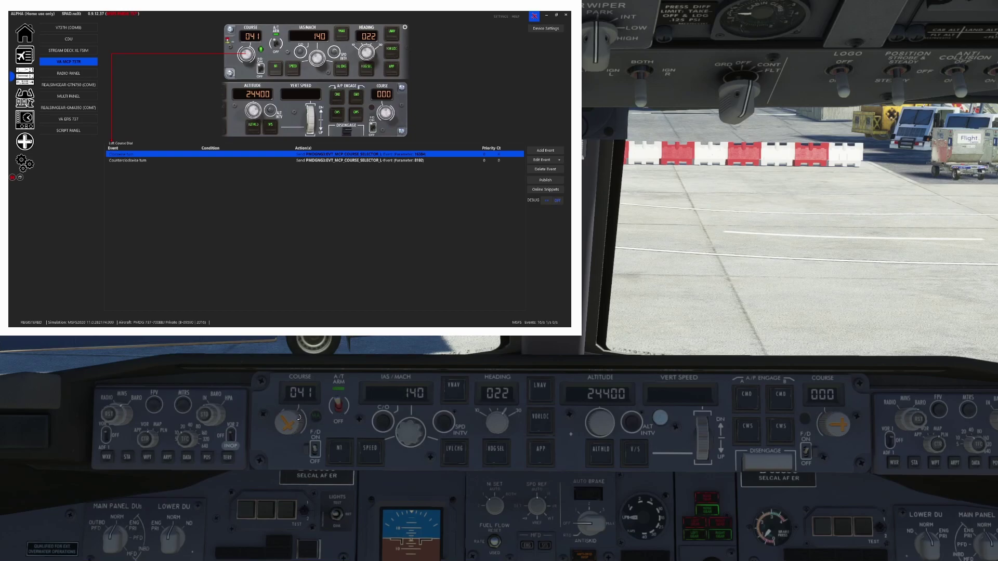
scroll(299, 417, up, 5)
scroll(297, 421, up, 5)
scroll(297, 419, up, 3)
scroll(292, 424, down, 5)
scroll(293, 424, up, 3)
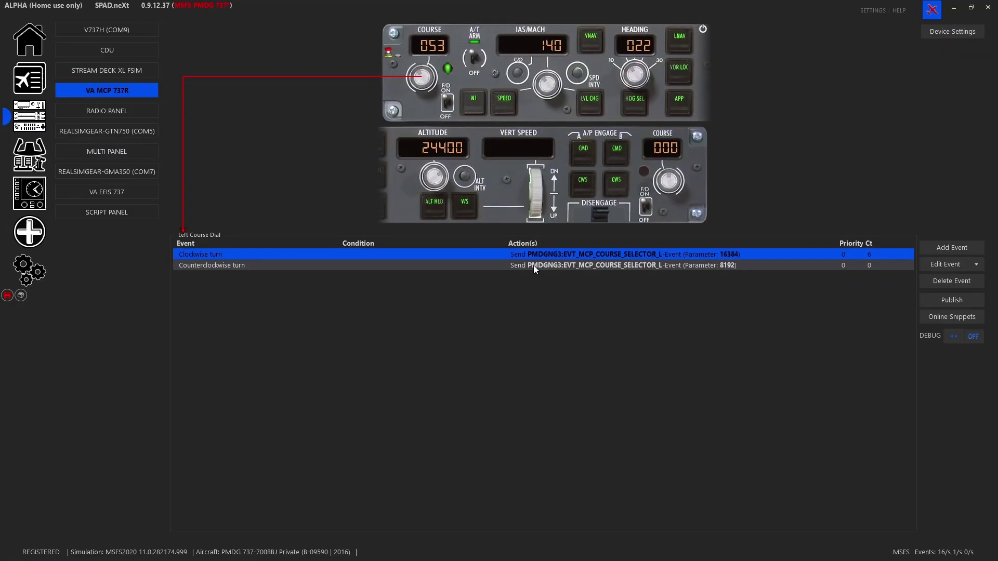
Start a new Tuner: Clockwise event for the left course dial with a Send Simulation-Event action
click(938, 249)
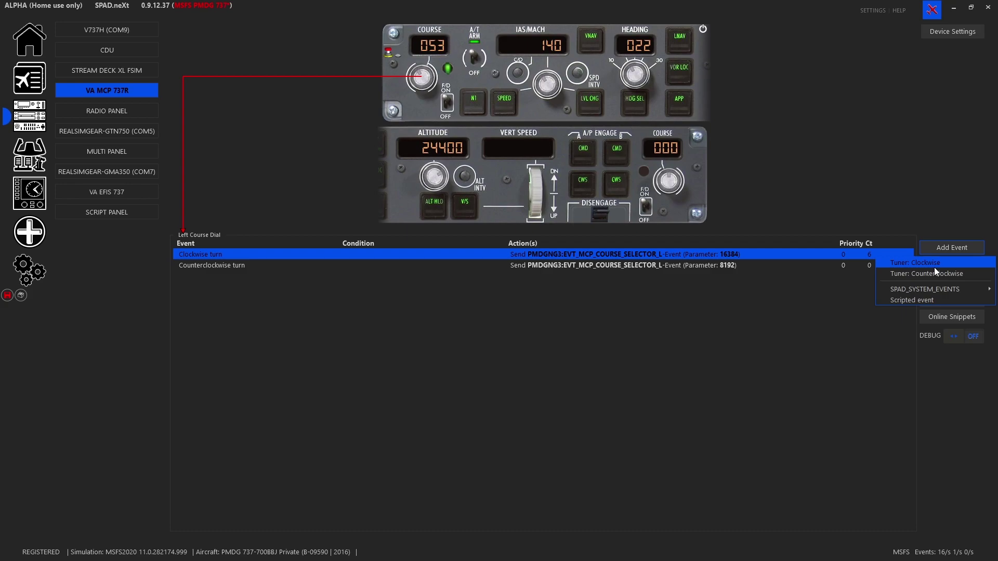
click(935, 267)
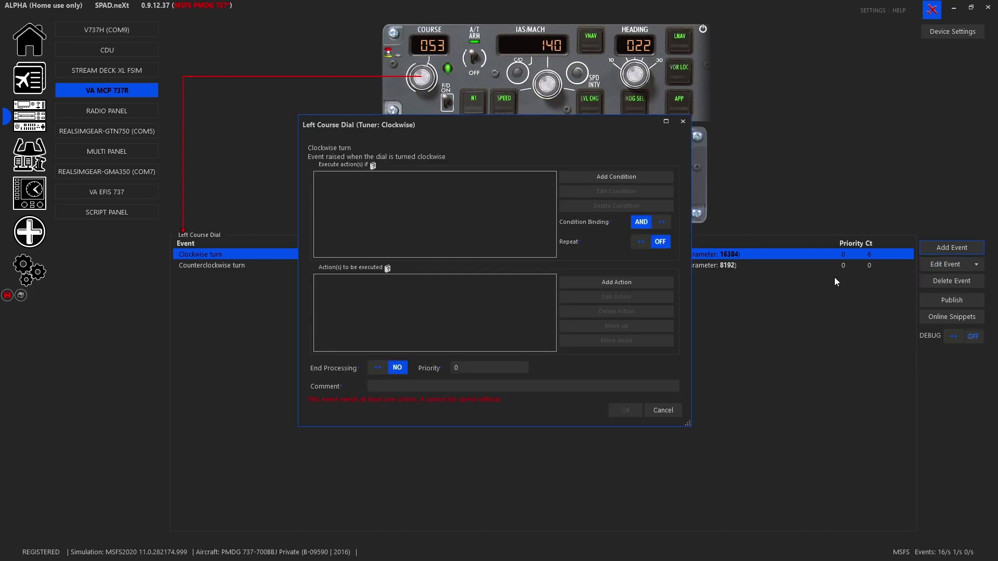
click(634, 286)
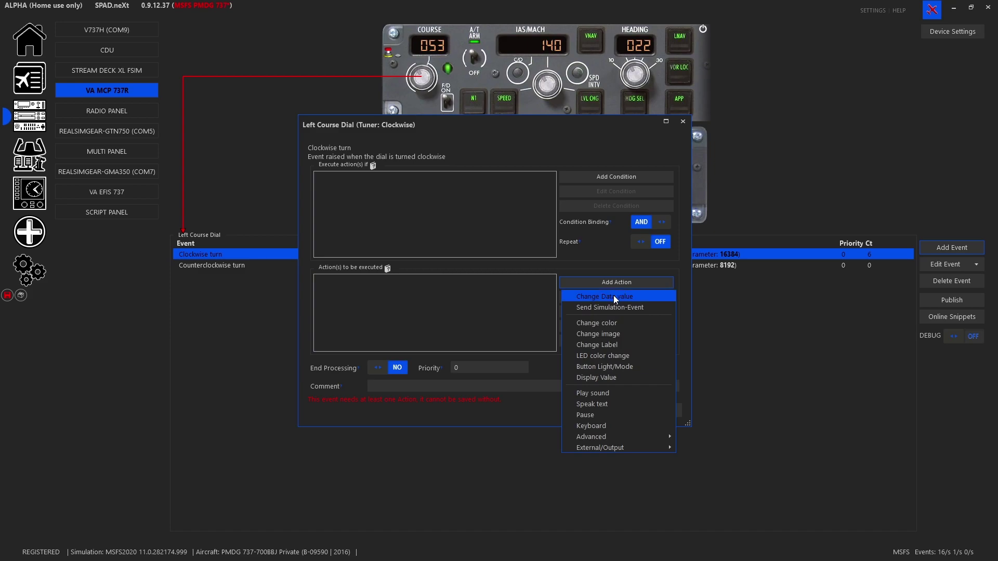
click(612, 308)
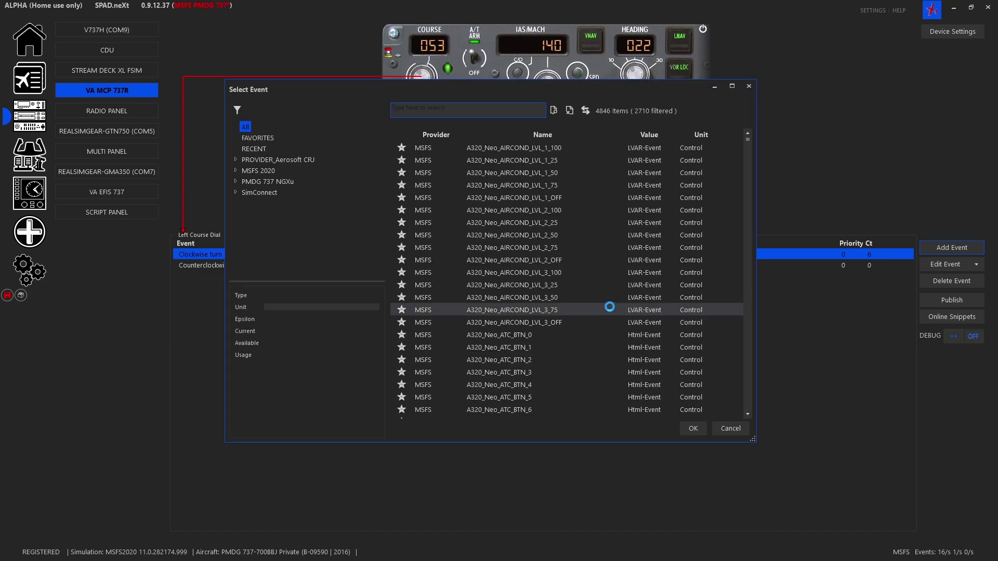
Check the provider filter, search the PMDG 737 NGXu events for mcp, and choose EVT_MCP_COURSE_SELECTOR_L
click(238, 111)
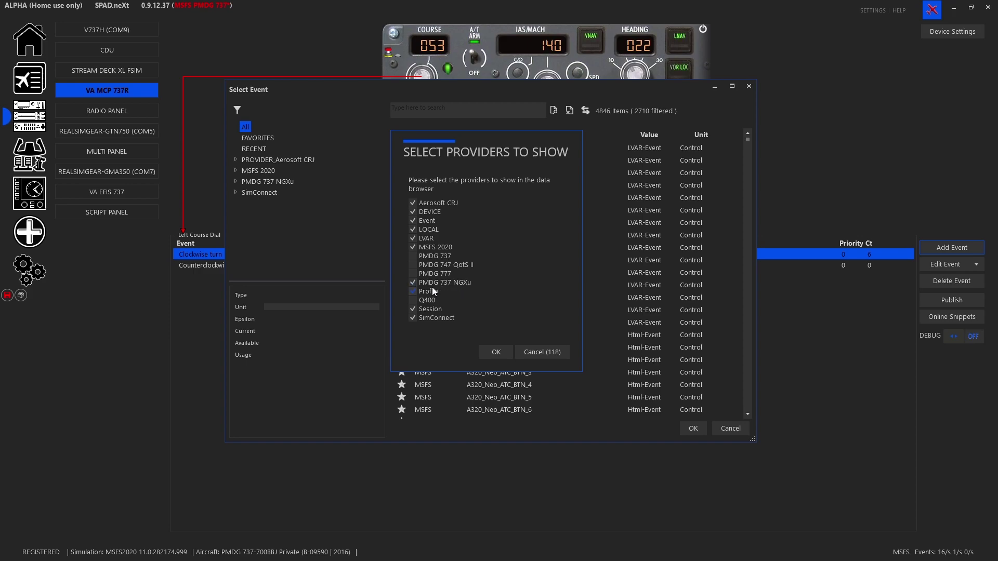
click(541, 352)
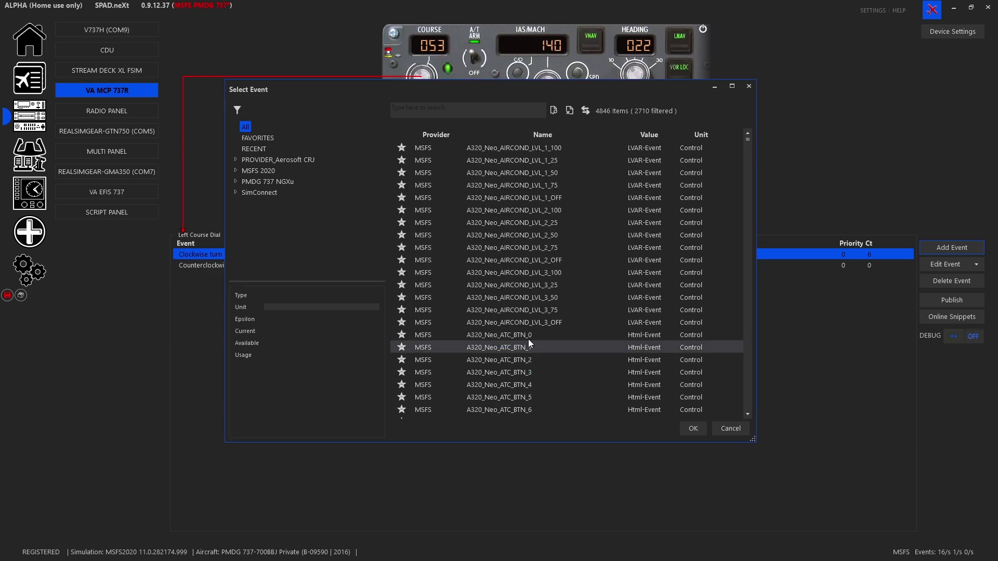
click(291, 183)
click(291, 184)
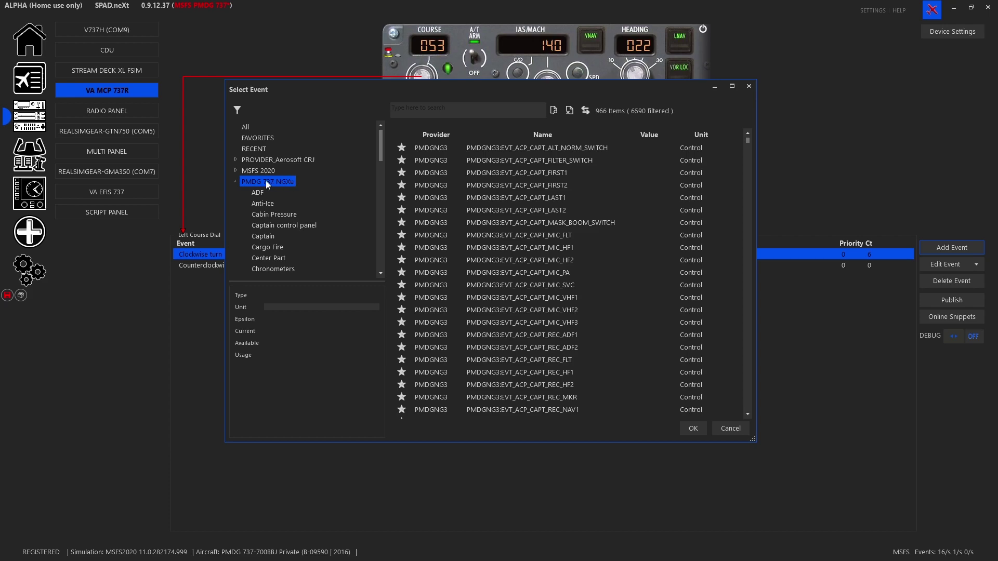
click(425, 110)
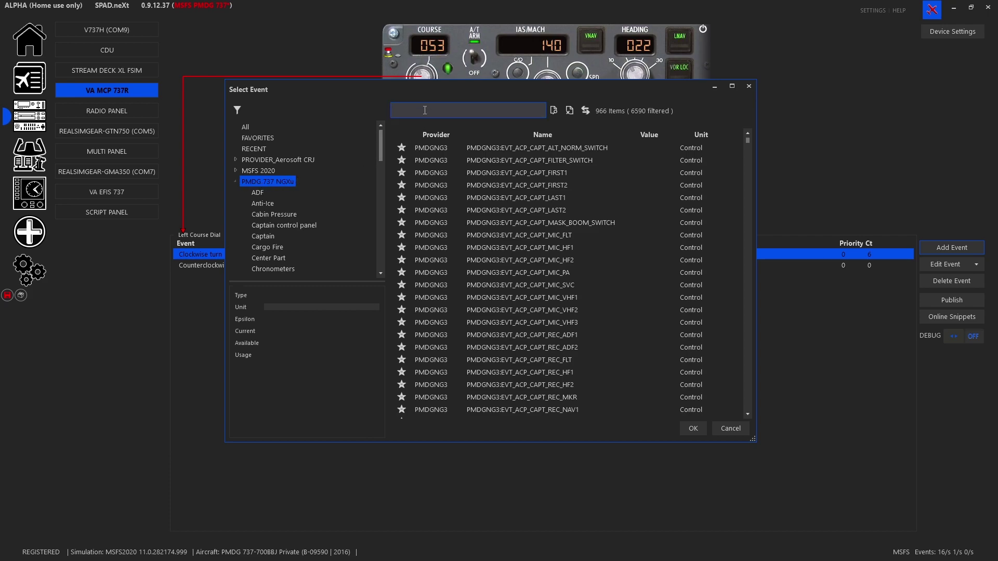
text(mcp)
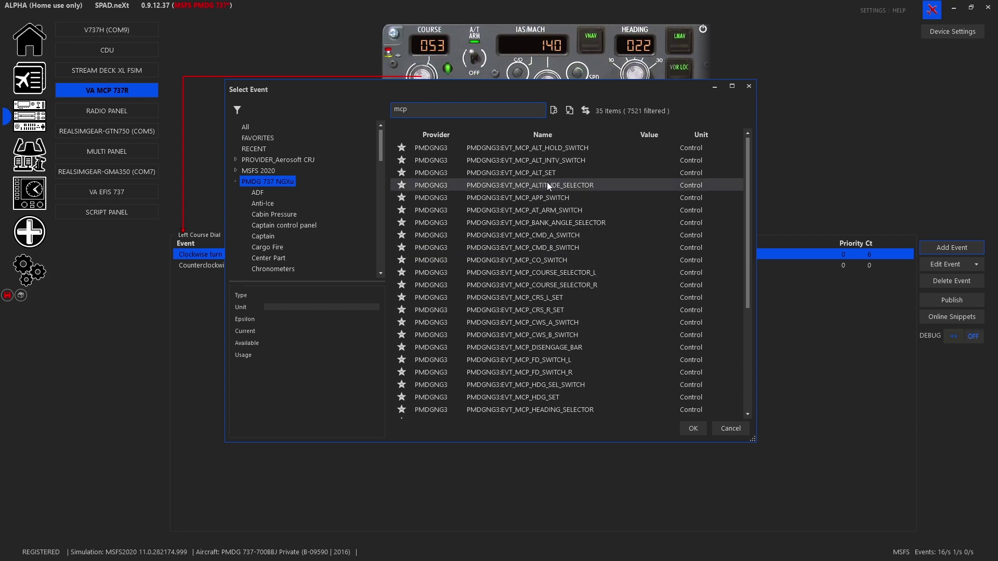
click(569, 275)
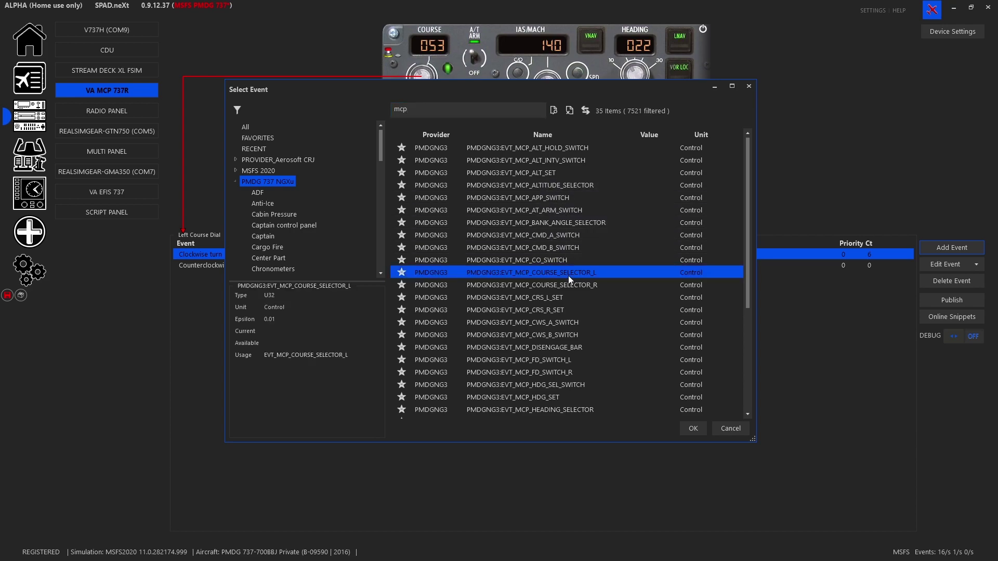
double_click(569, 276)
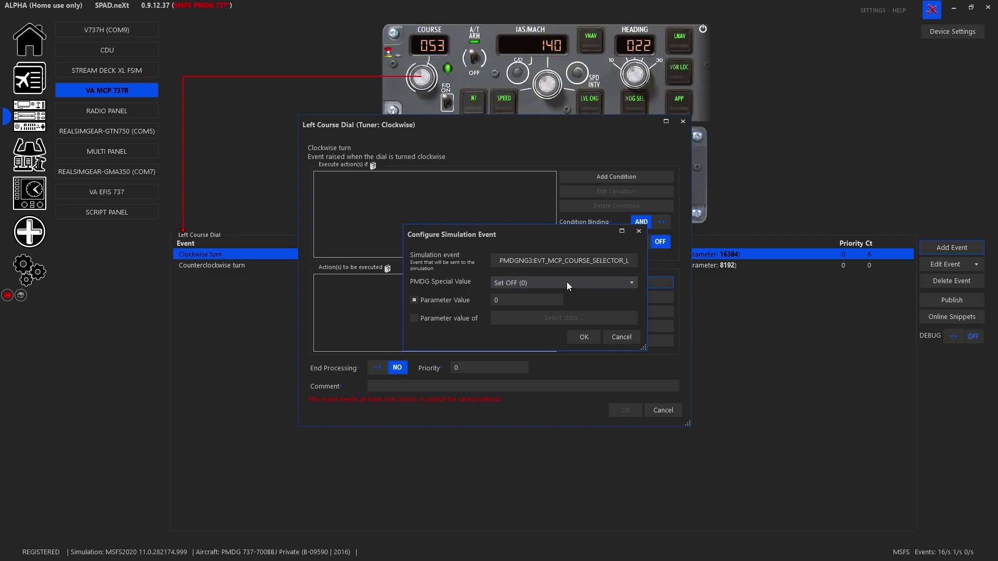
Set the simulation event's PMDG special value to Mouse Wheel Up (16384), accept the action, and discard the new clockwise event
click(567, 281)
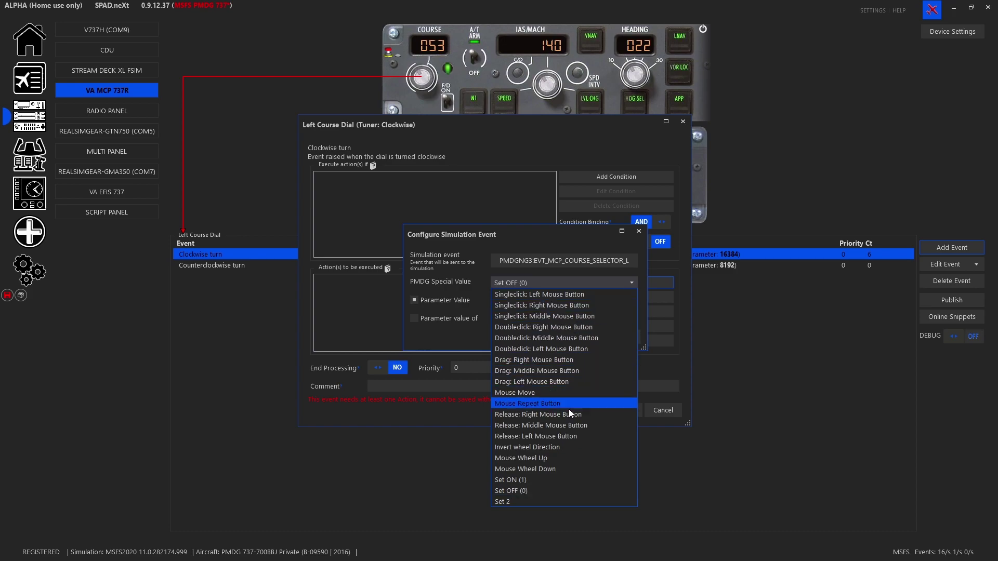
click(541, 459)
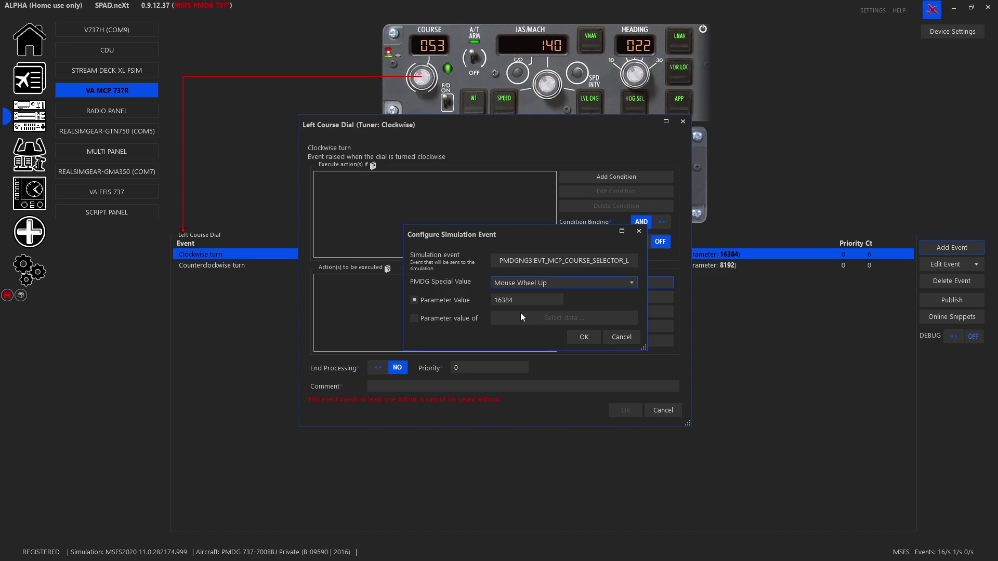
click(581, 337)
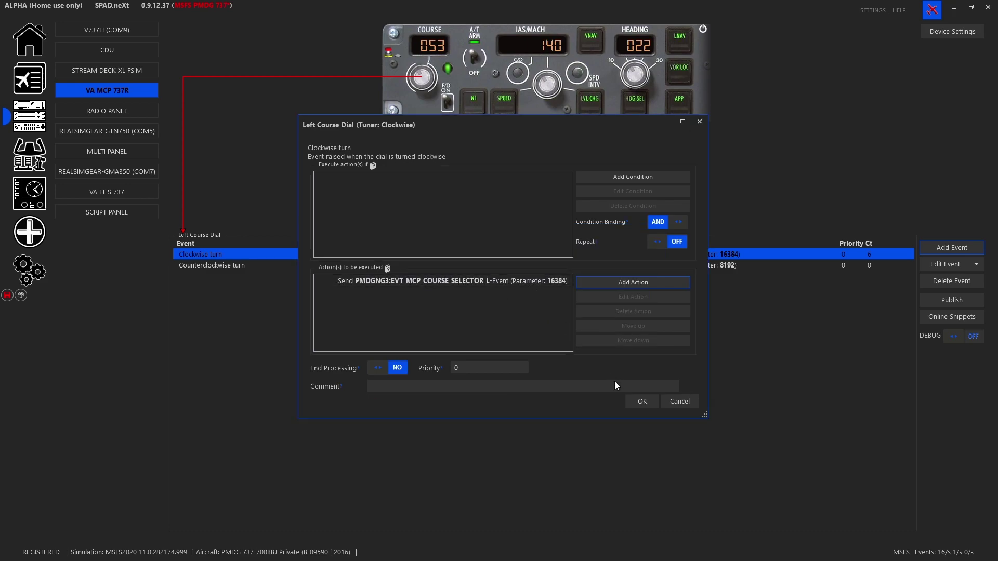
click(682, 403)
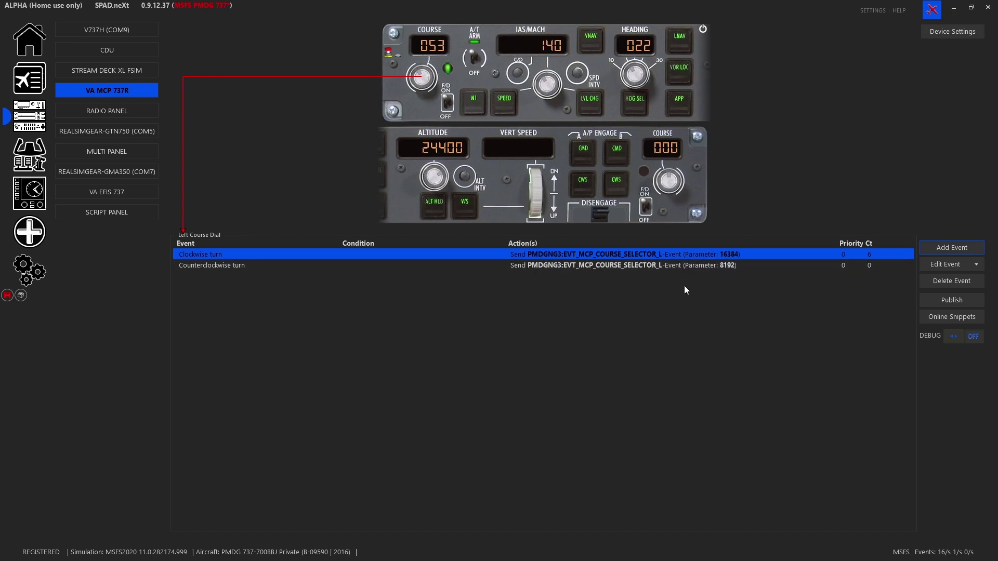
Inspect the left course dial's counterclockwise event and its simulation event settings, closing both without changes
click(968, 250)
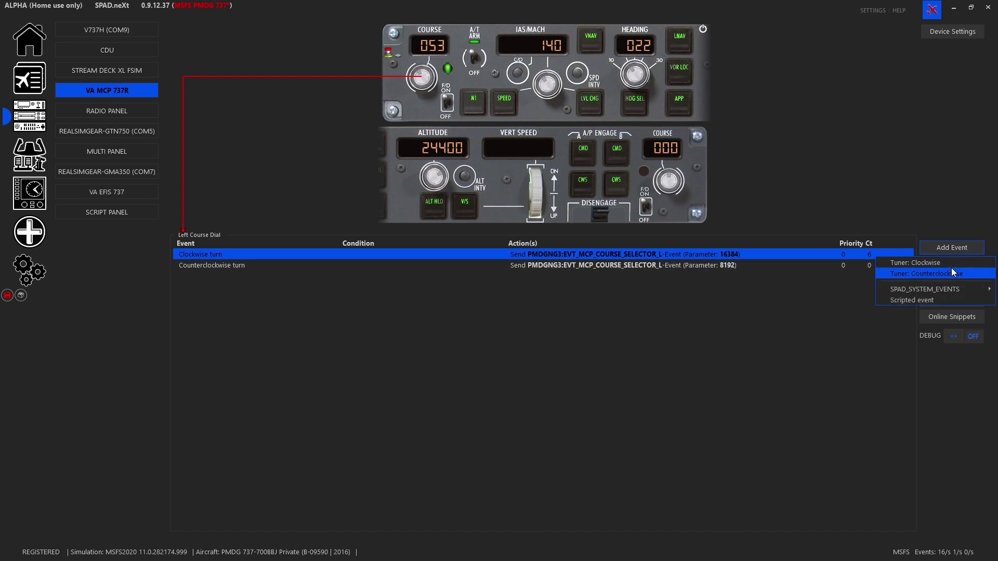
click(687, 266)
double_click(687, 266)
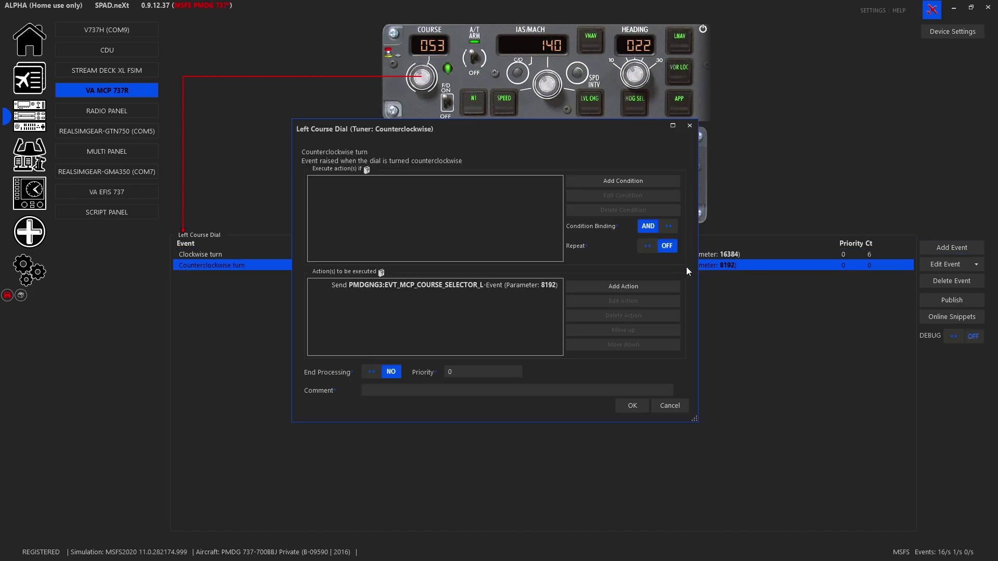
double_click(553, 288)
click(531, 235)
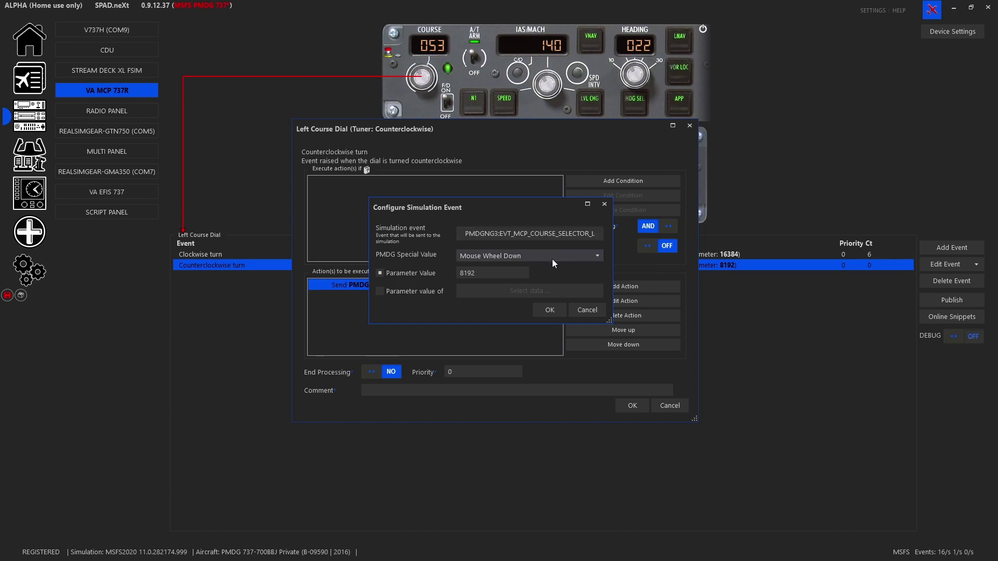
click(575, 312)
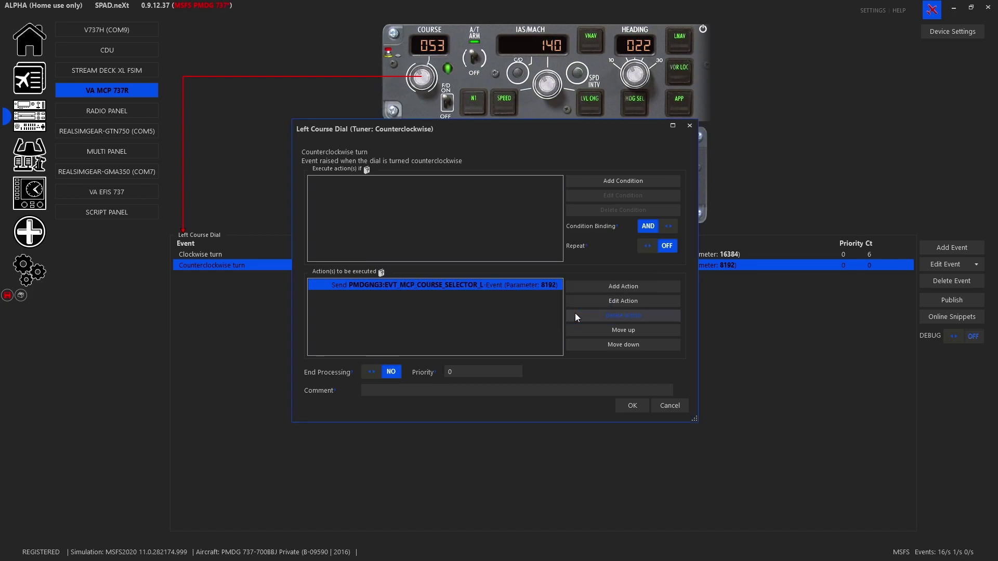
click(676, 411)
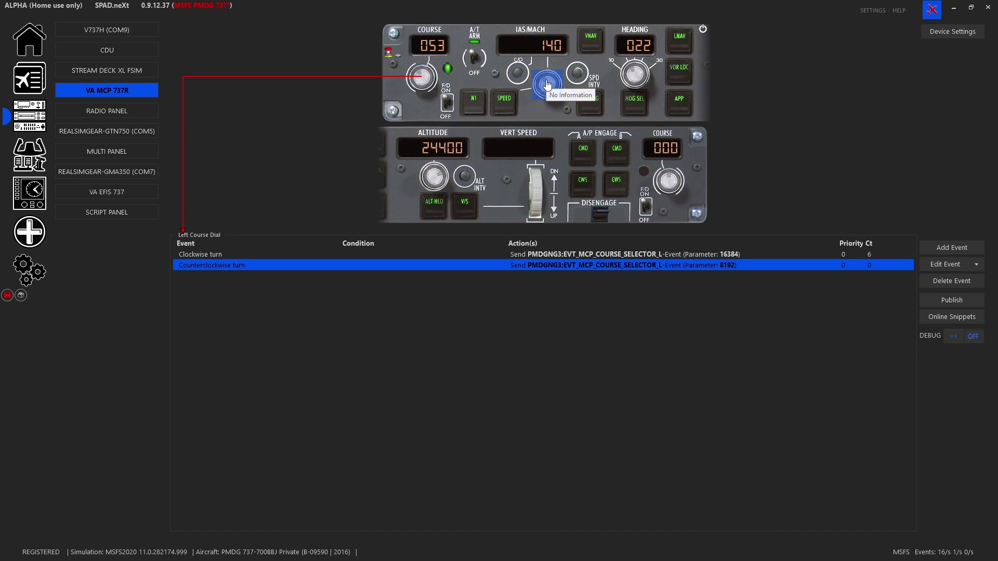
Copy all events from the left course dial and paste them onto the IAS/MACH dial, replacing its existing events
click(977, 266)
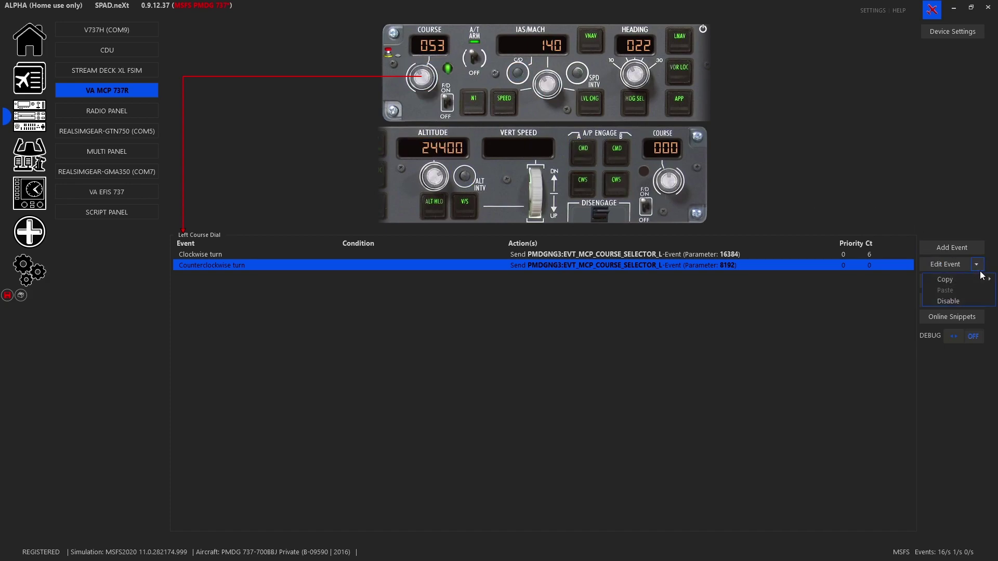
mouse_move(951, 283)
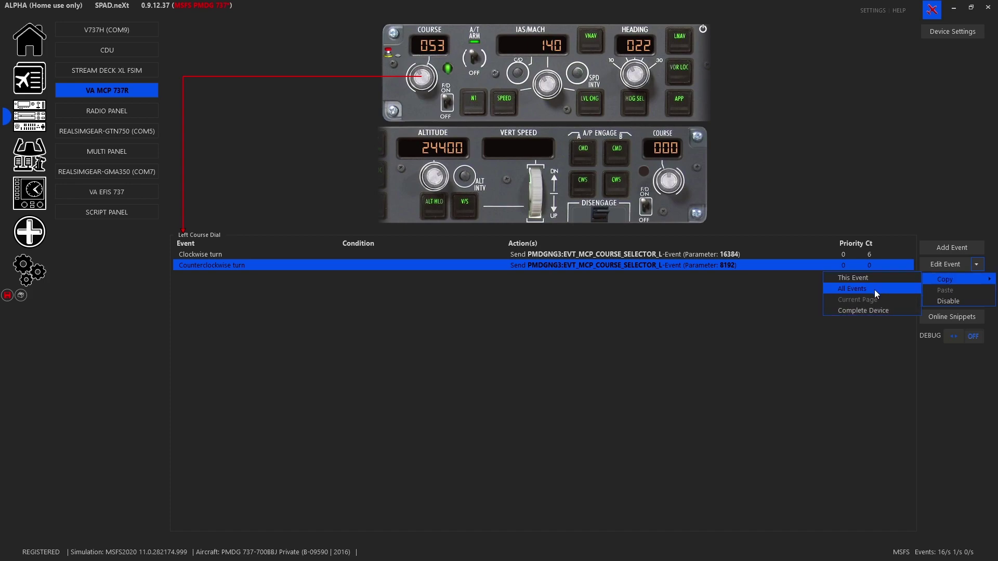
click(874, 290)
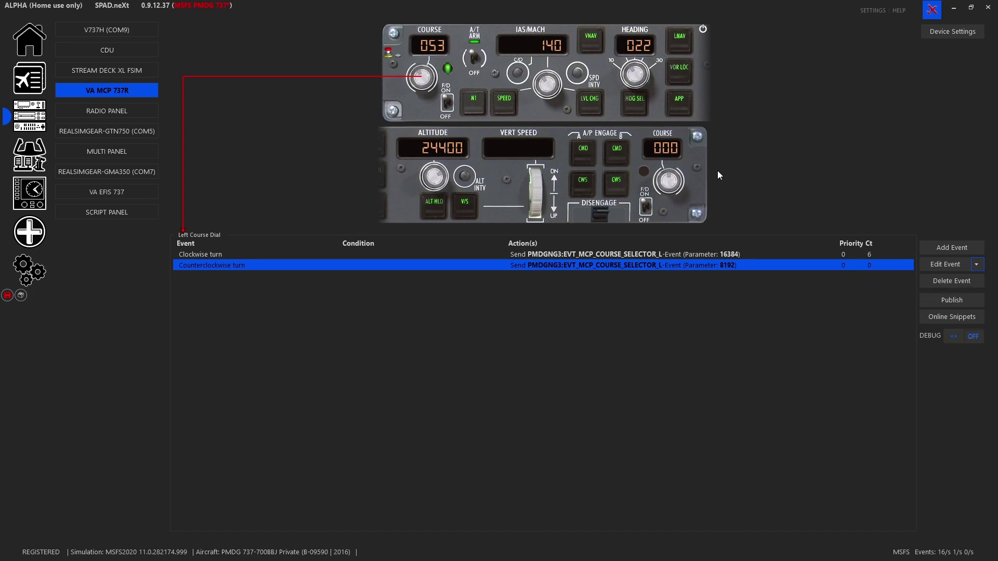
click(548, 85)
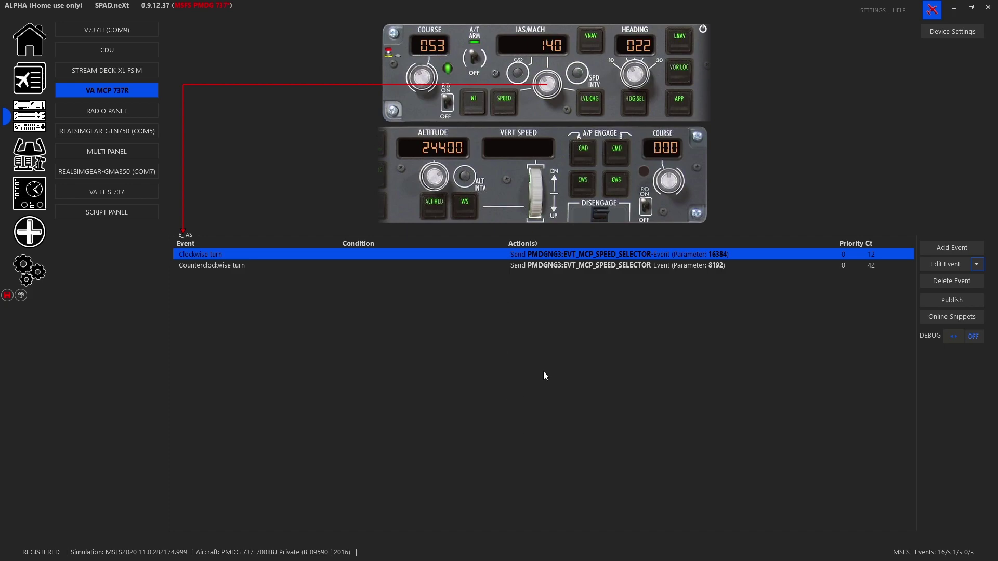
click(976, 264)
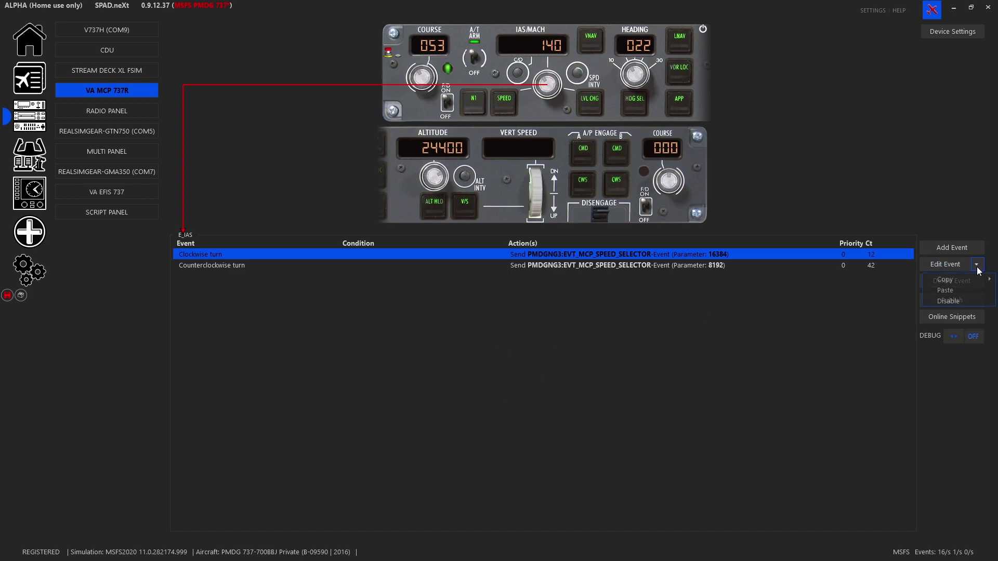
click(945, 290)
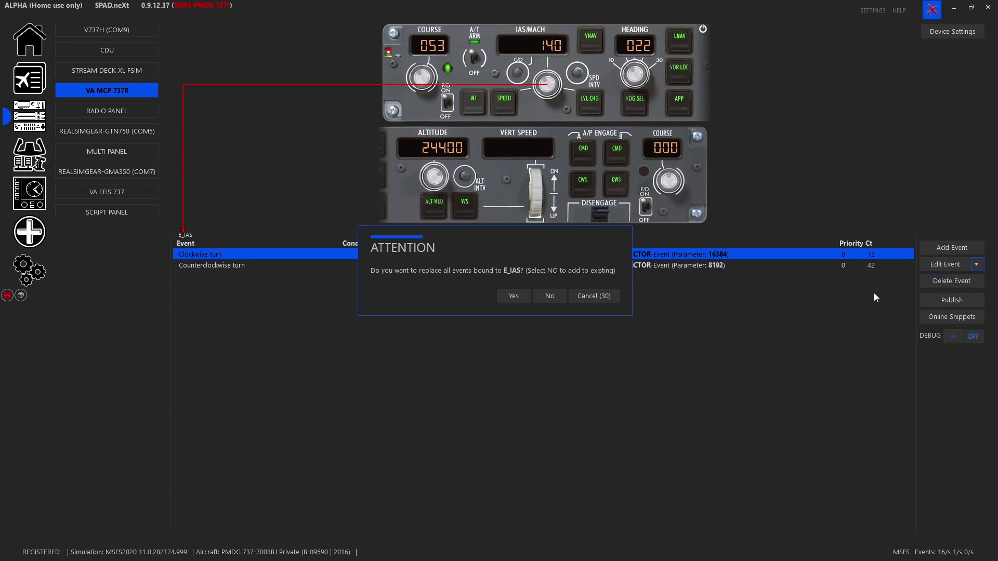
click(506, 298)
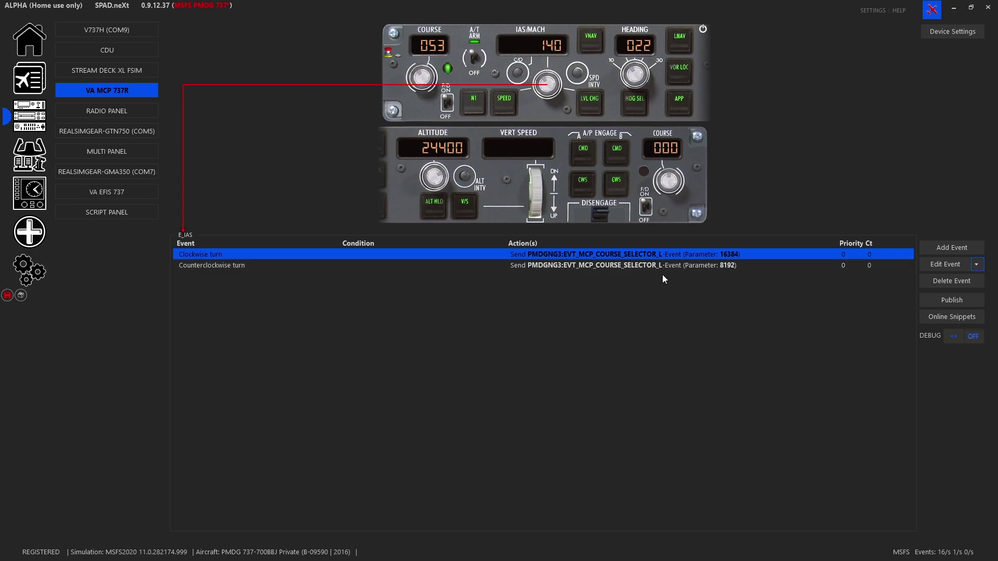
Change the IAS/MACH dial's clockwise action to send the PMDG event EVT_MCP_SPEED_SELECTOR and accept the event
double_click(593, 260)
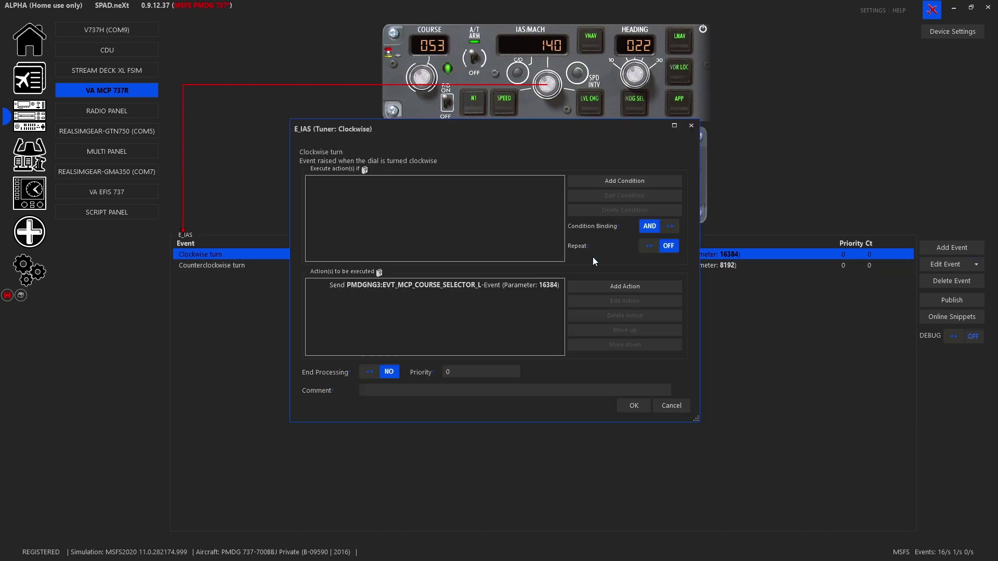
double_click(538, 286)
click(550, 239)
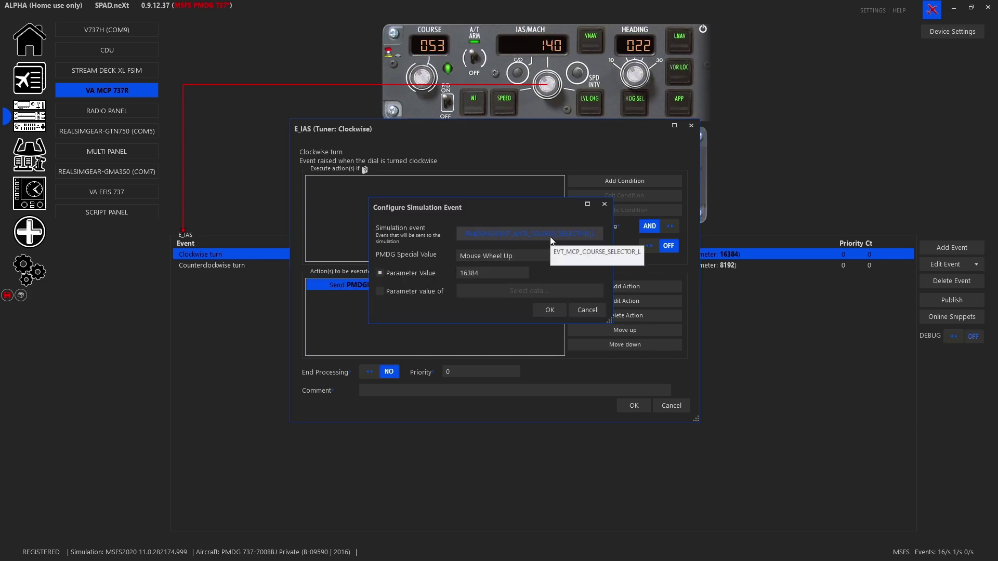
click(552, 240)
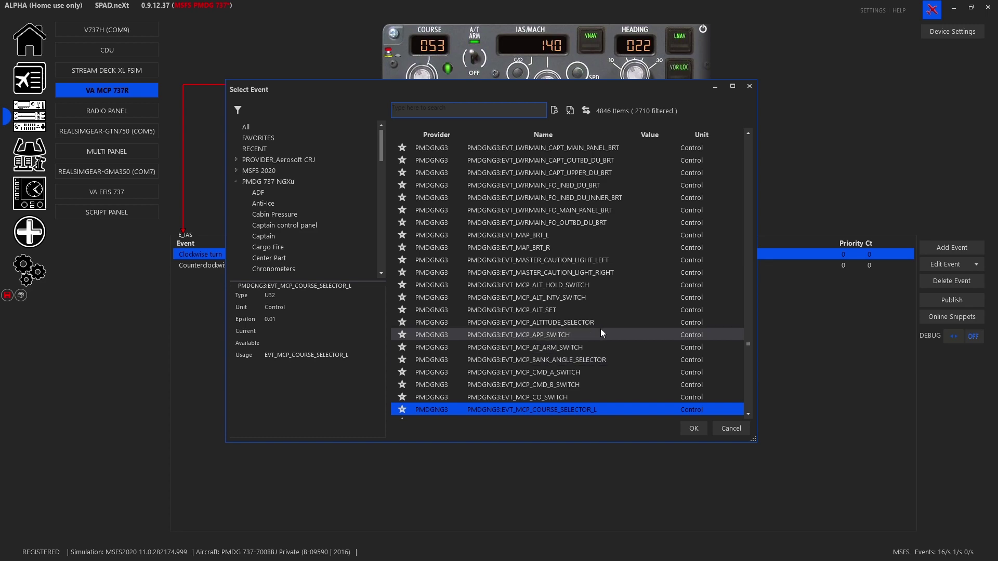
mouse_move(503, 89)
mouse_down()
mouse_move(516, 180)
mouse_move(509, 81)
mouse_up()
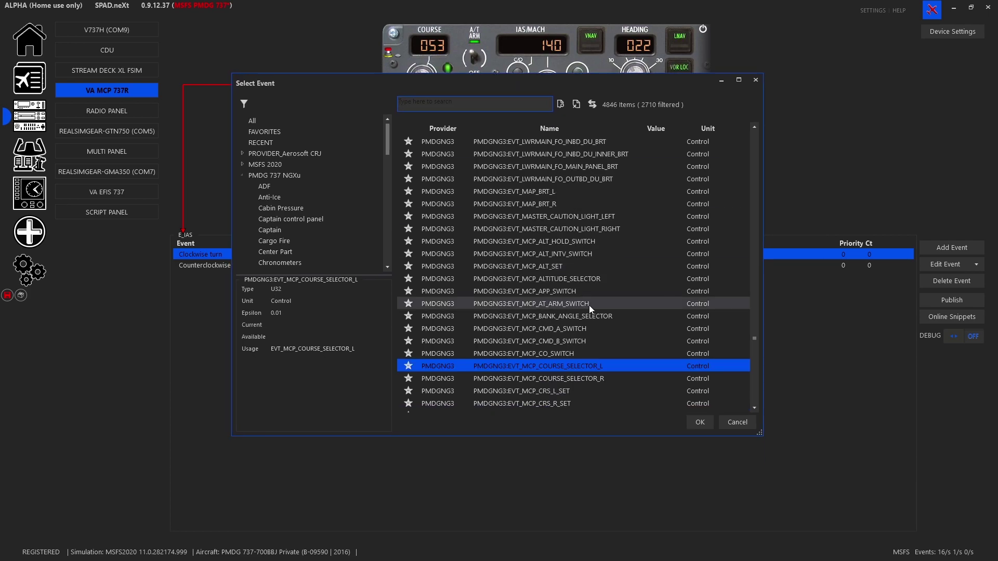
scroll(610, 304, down, 4)
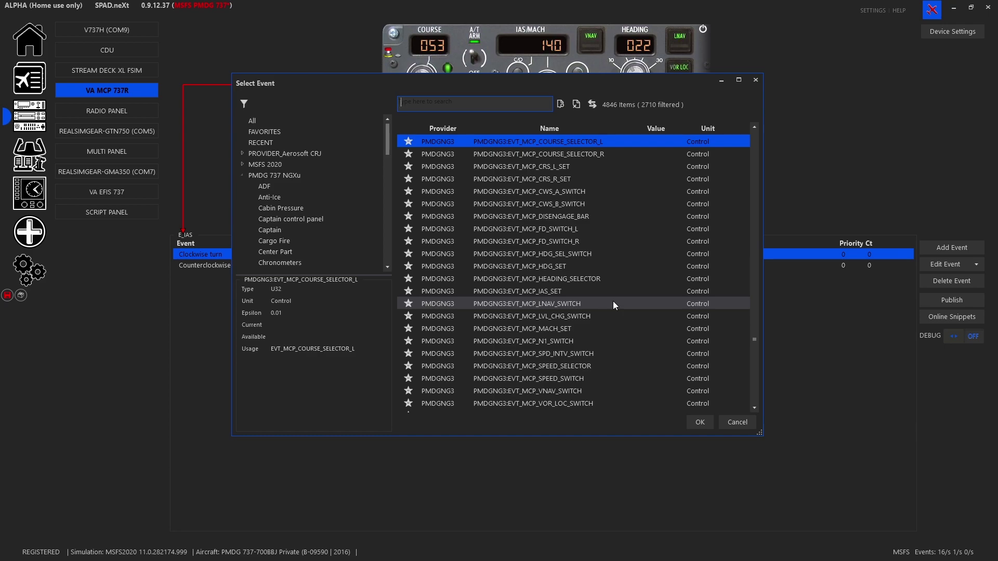
click(597, 369)
double_click(596, 369)
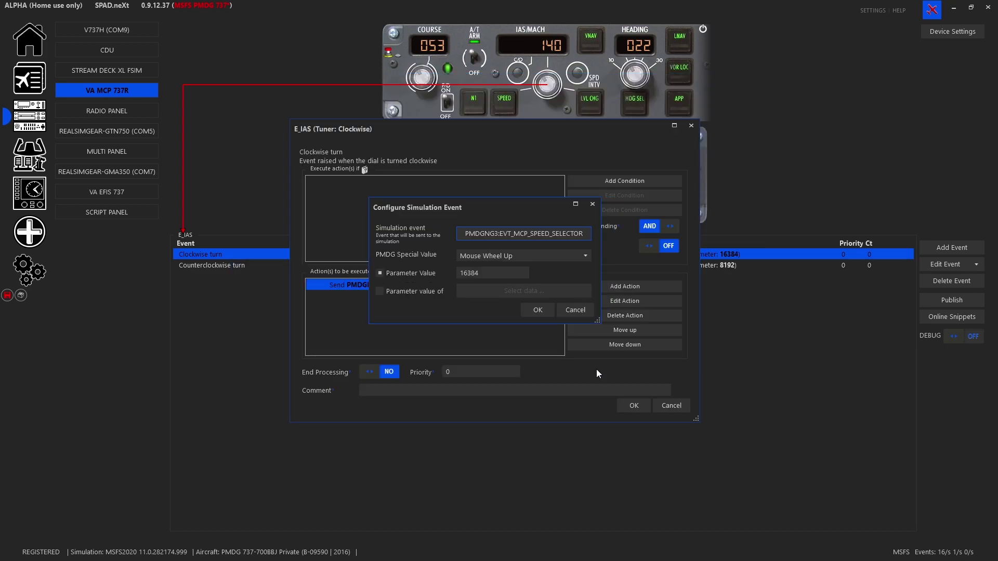
click(542, 312)
click(620, 406)
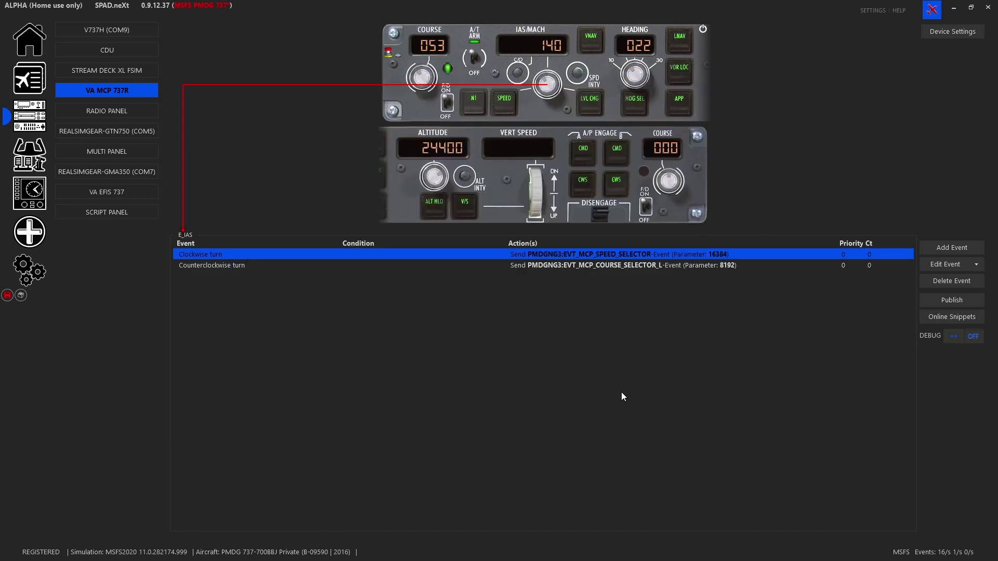
Change the IAS/MACH dial's counterclockwise action to send EVT_MCP_SPEED_SELECTOR, accept the event and save the profile
double_click(594, 261)
double_click(507, 285)
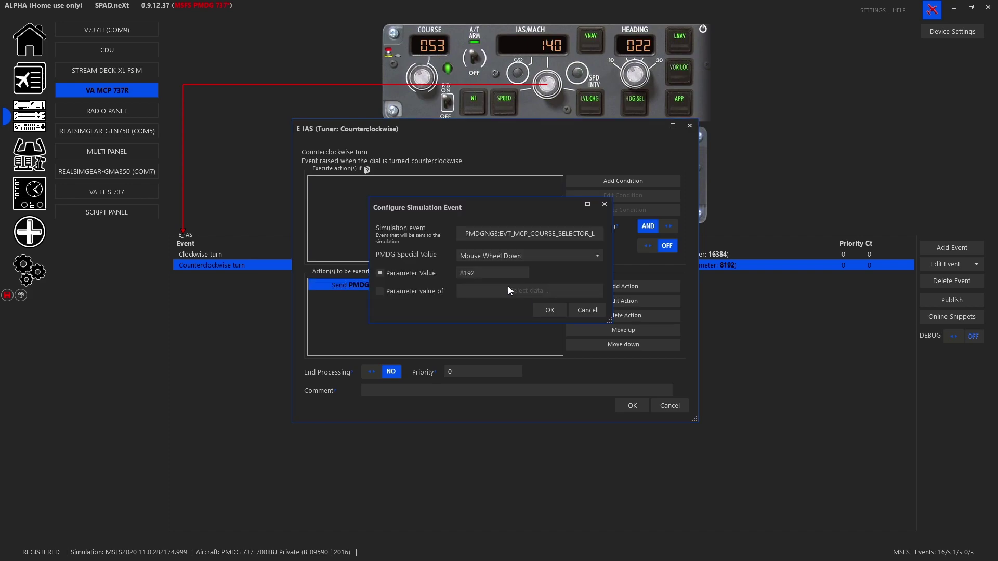
click(545, 236)
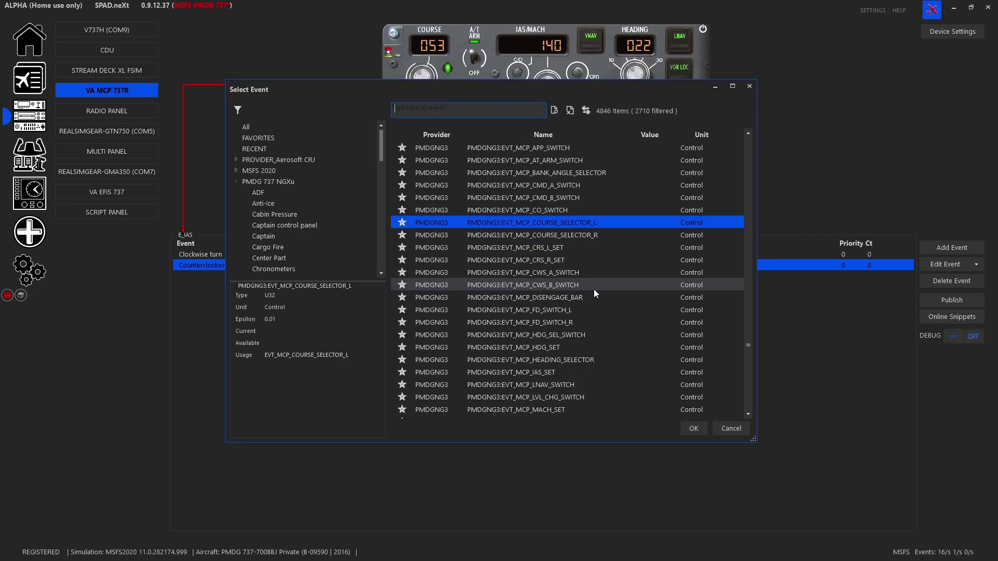
double_click(588, 372)
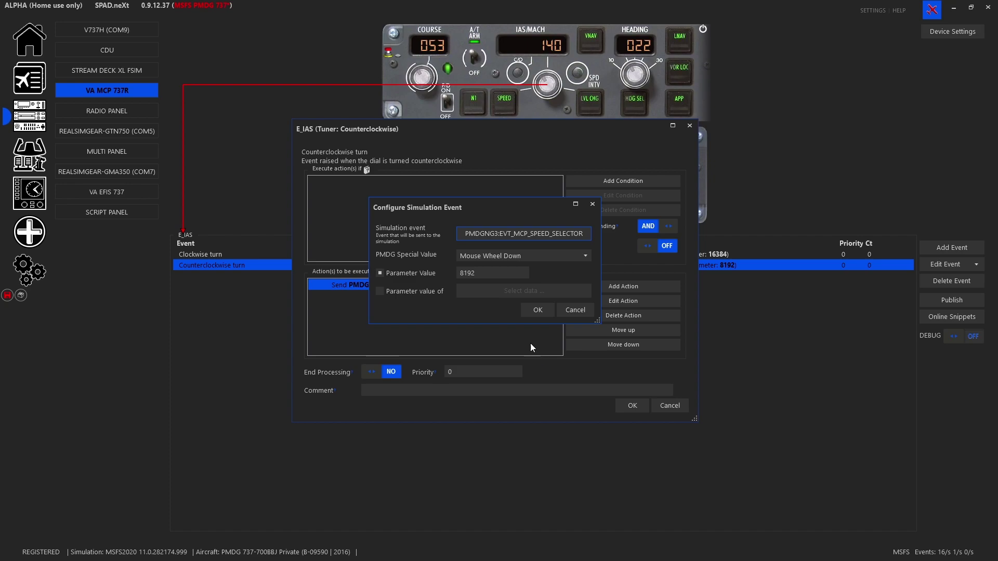
click(533, 308)
click(619, 405)
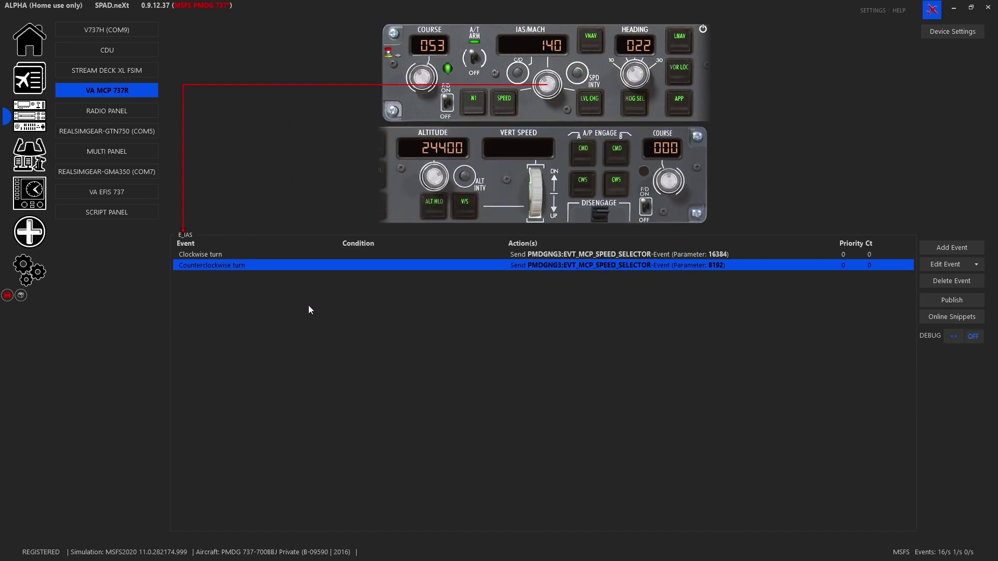
click(8, 295)
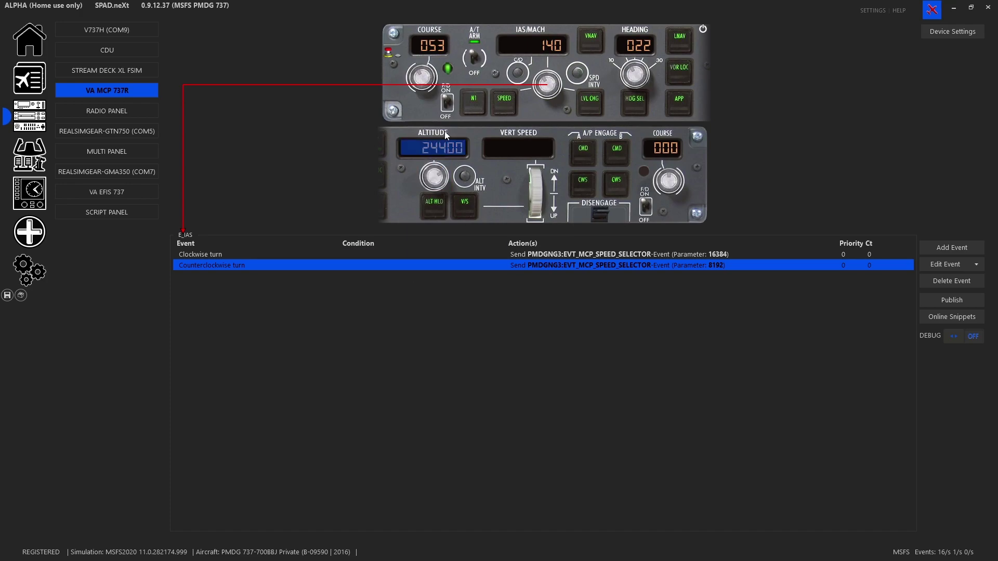
Show the left F/D switch's events and start a new Change Buttonlight event for it
click(446, 103)
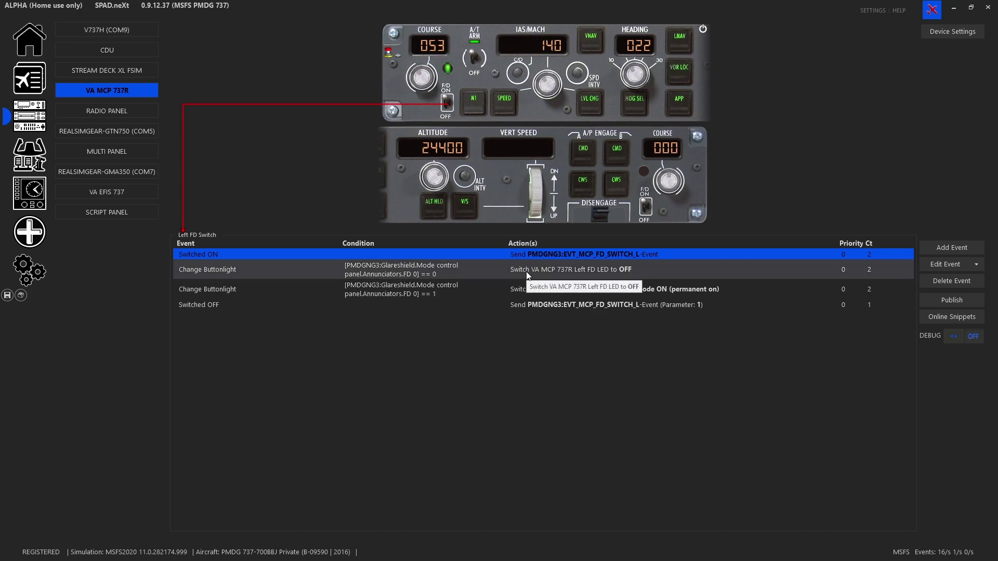
click(928, 249)
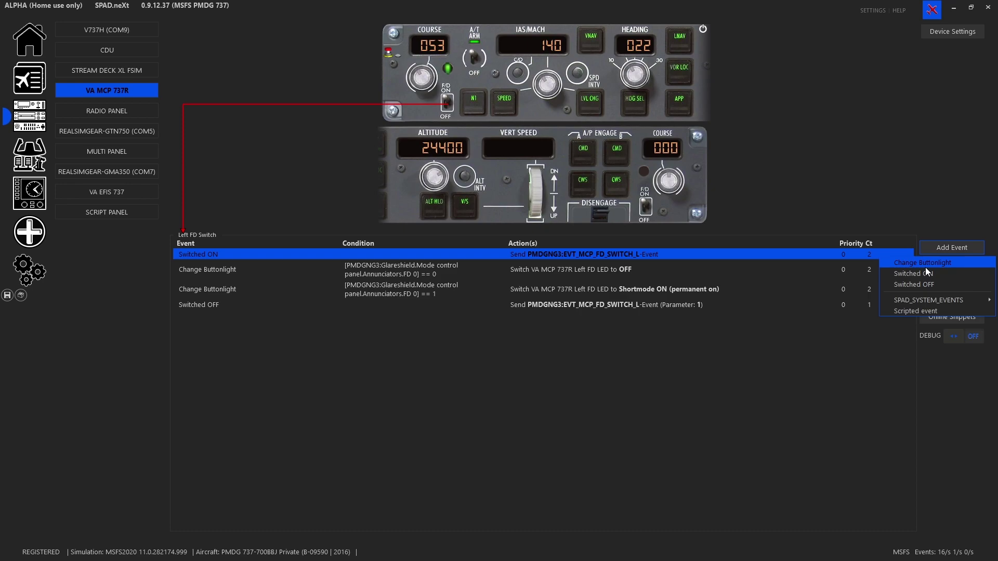
click(925, 265)
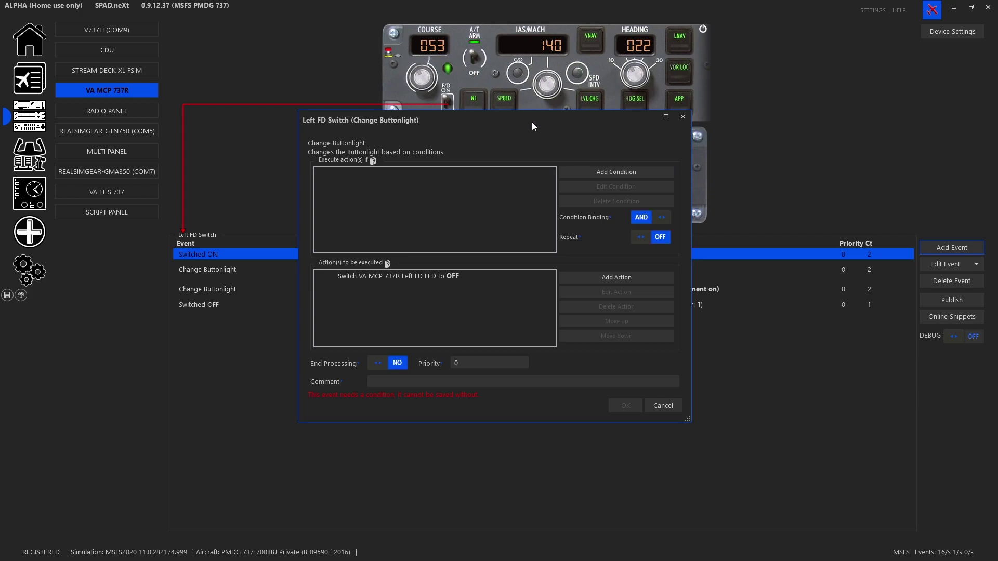
drag(532, 122, 702, 134)
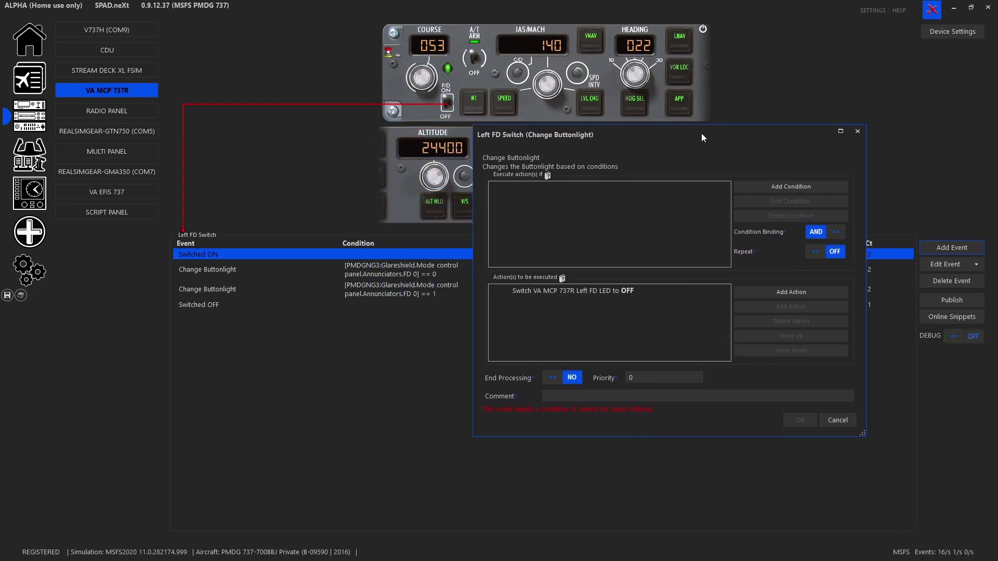
Start a condition for the buttonlight event with the PMDG 737 mode control panel annunciator FD 0 as its source
click(787, 186)
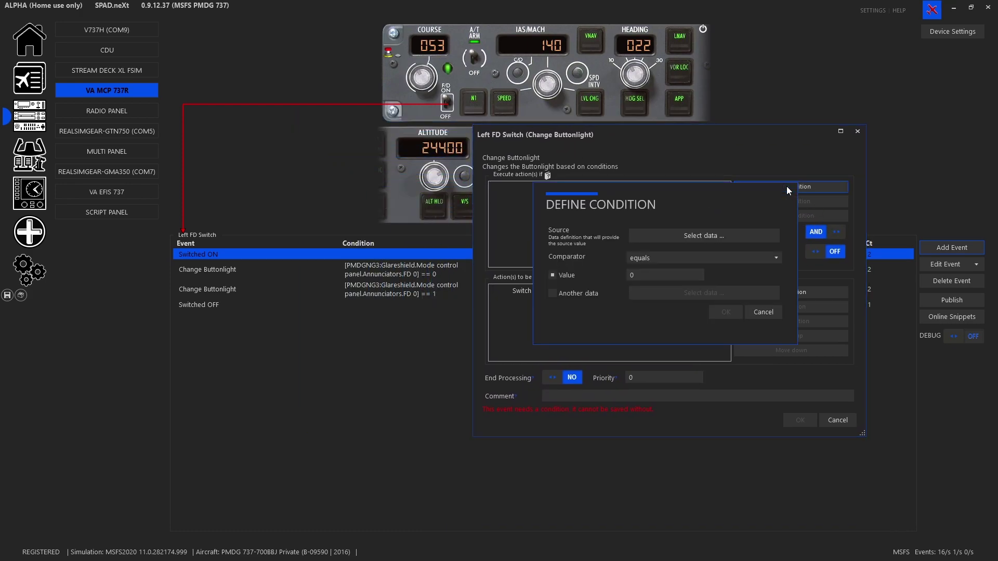
click(706, 236)
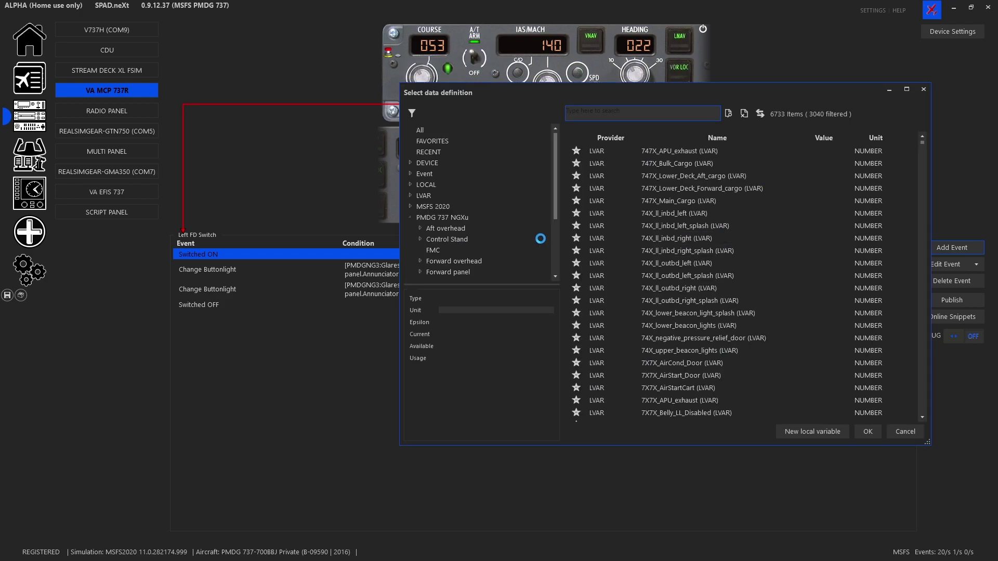
scroll(491, 218, down, 4)
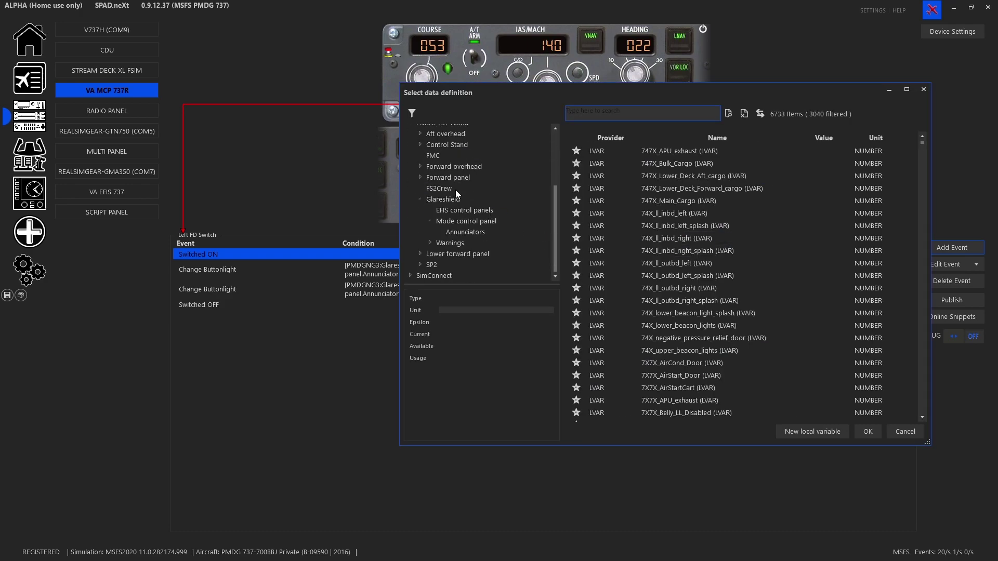
click(471, 231)
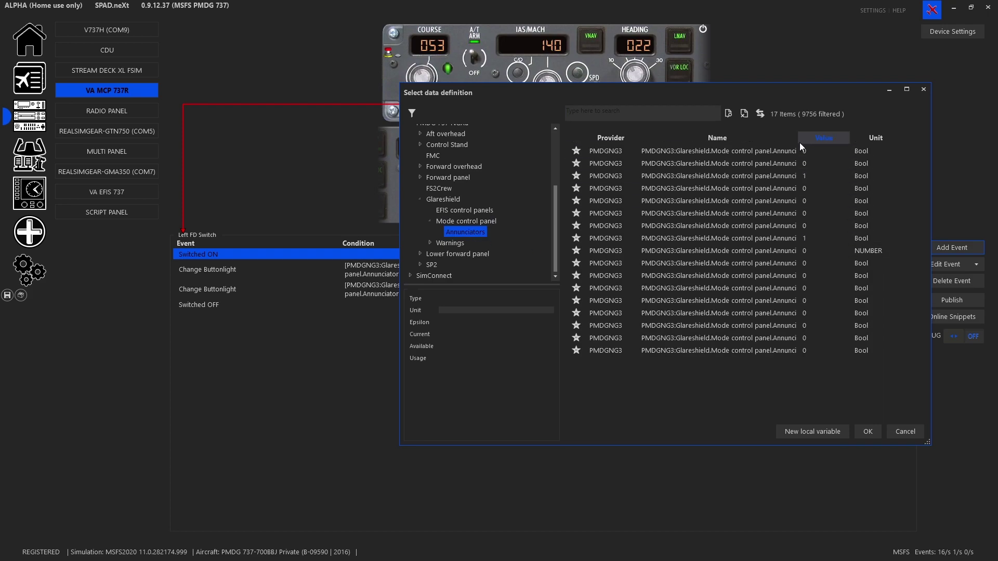
drag(401, 185, 179, 185)
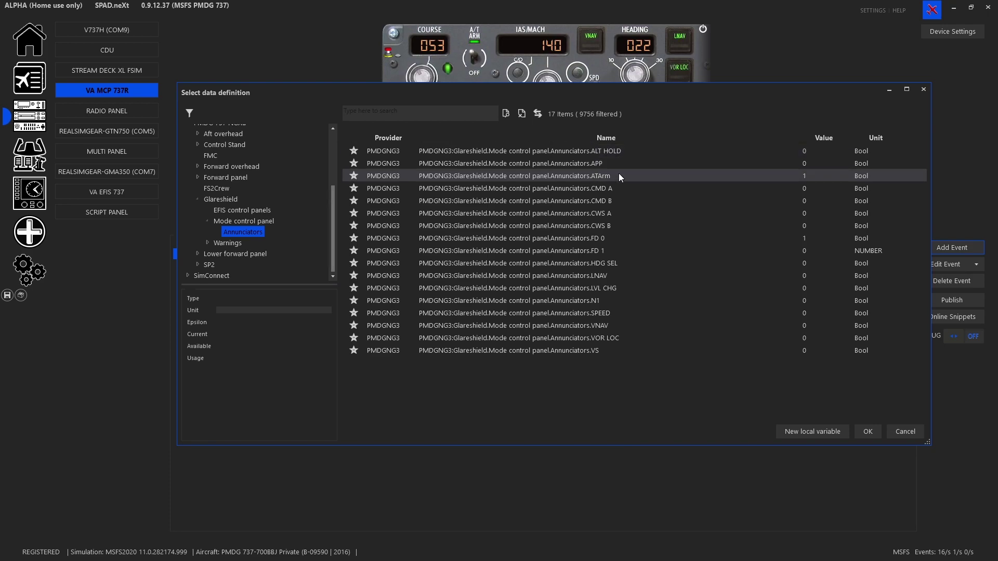
click(626, 238)
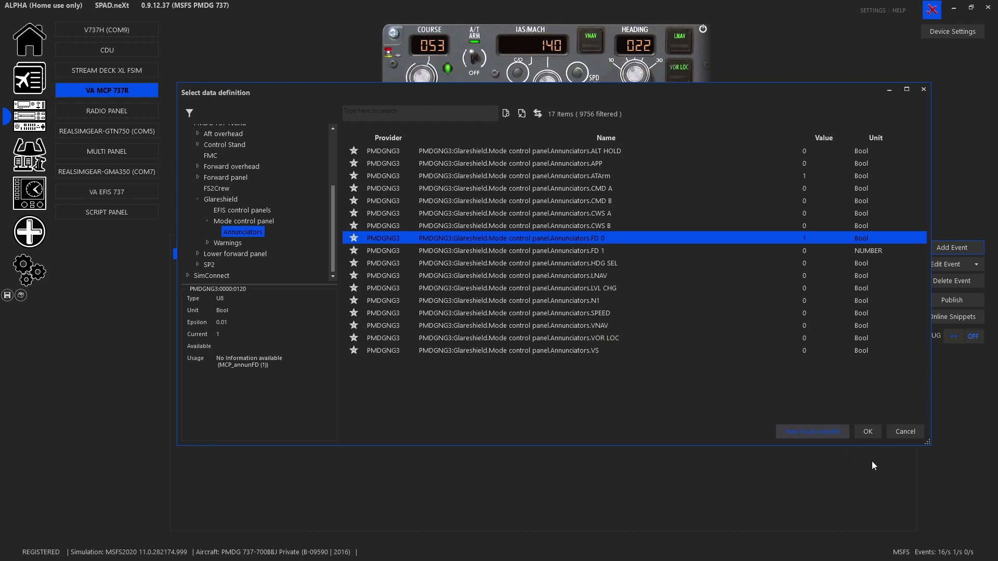
click(868, 432)
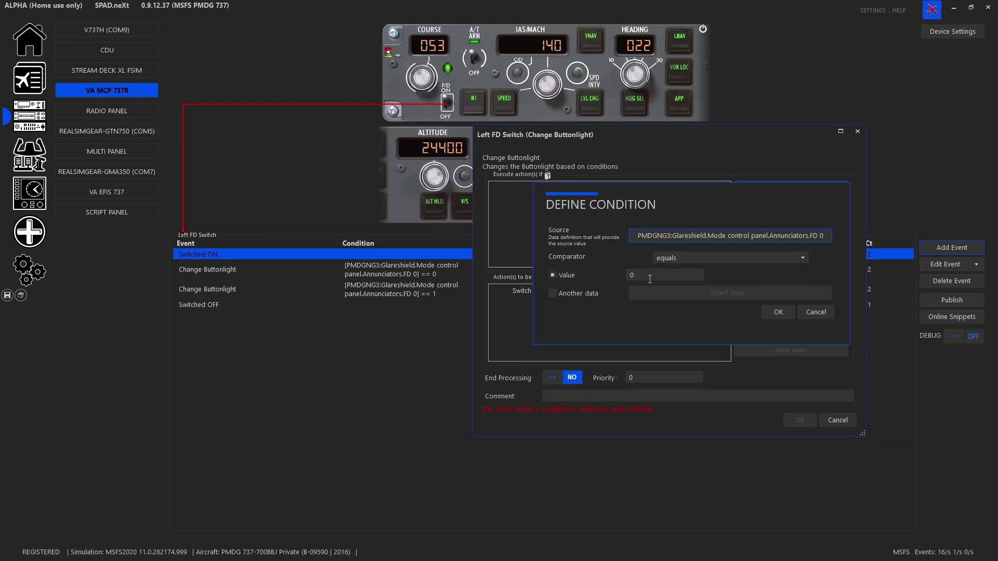
Accept the FD 0 equals 0 condition for the Left FD LED OFF action and discard the new buttonlight event
click(766, 314)
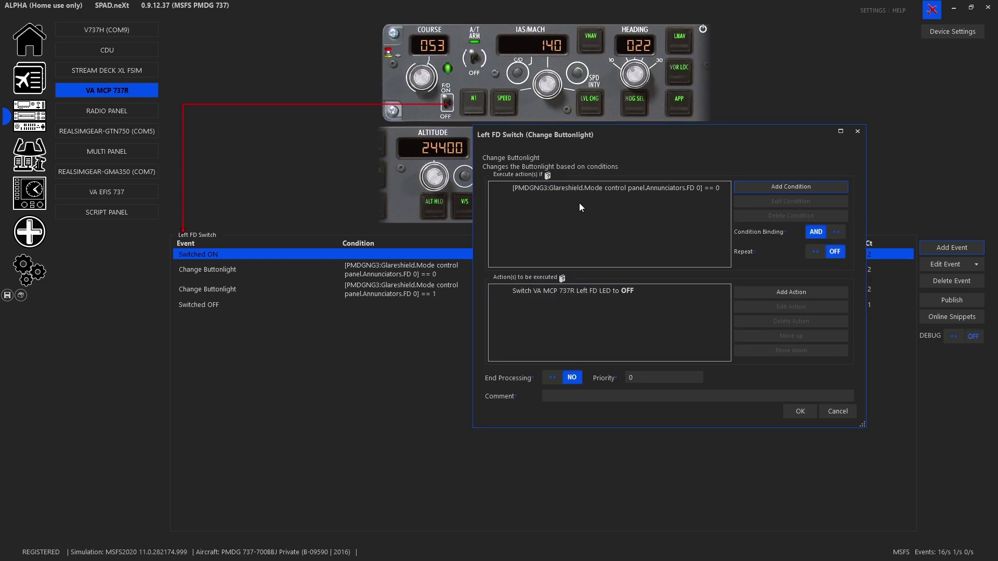
click(633, 292)
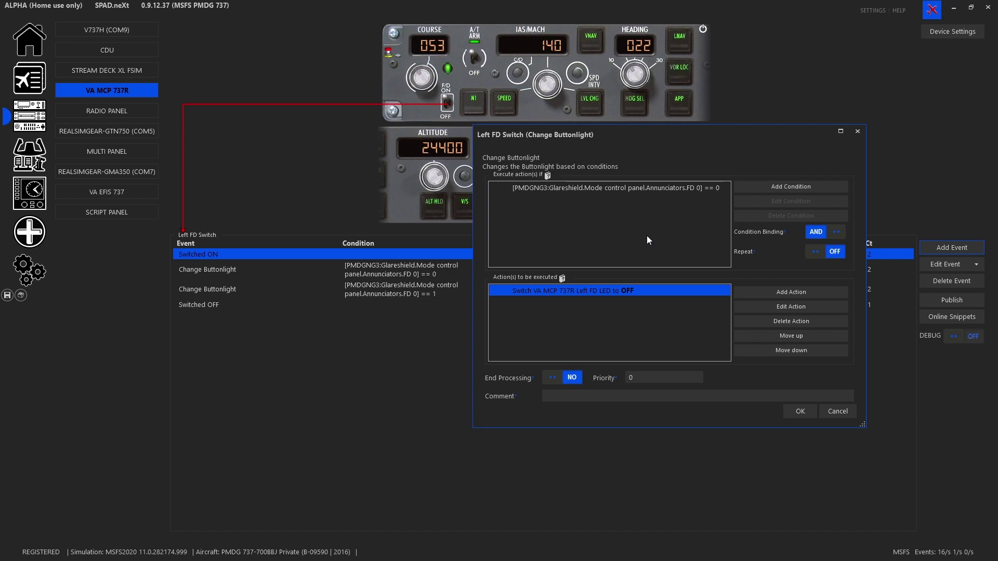
click(839, 412)
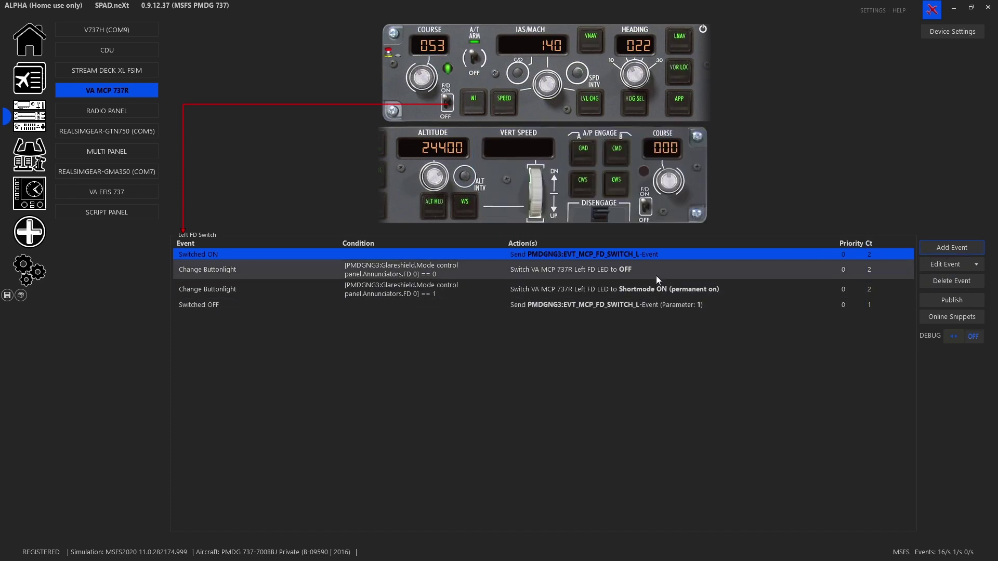
Open the Change Buttonlight event for FD 0 equal to 1 and review its condition
click(656, 289)
double_click(656, 289)
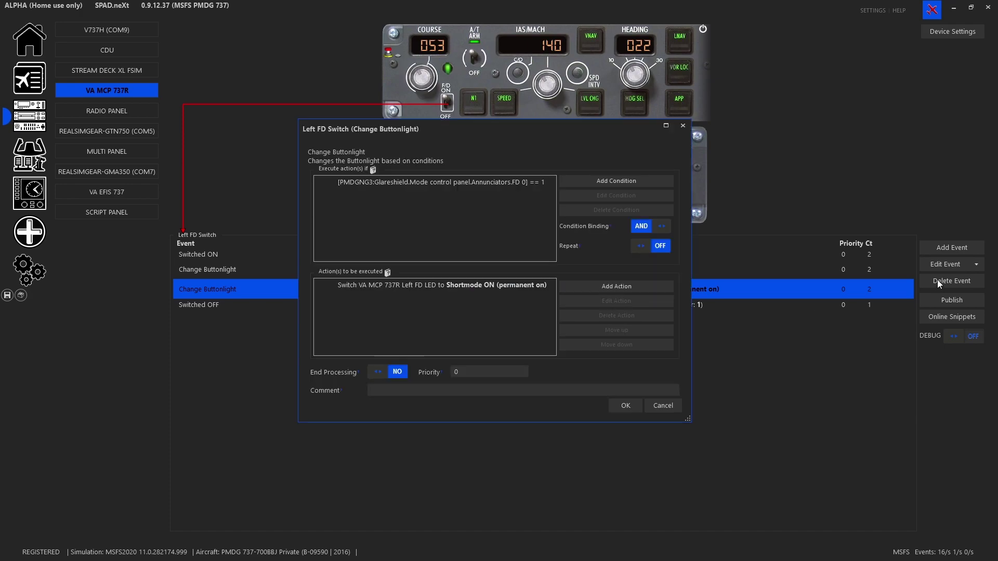
double_click(554, 185)
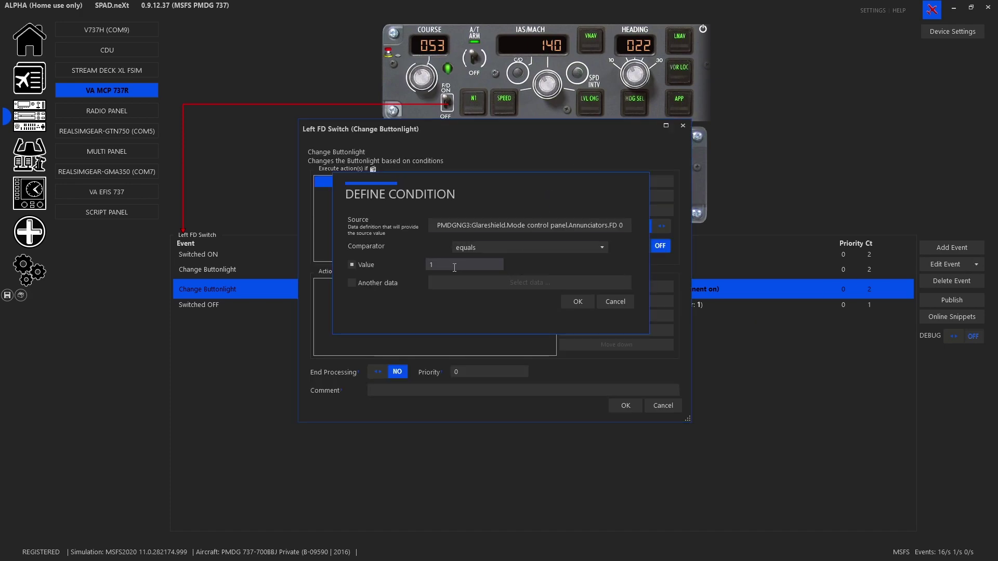
click(572, 304)
Select Shortmode ON (permanent on) for the Left FD Switch light, accept the event and save the profile
click(483, 286)
double_click(482, 285)
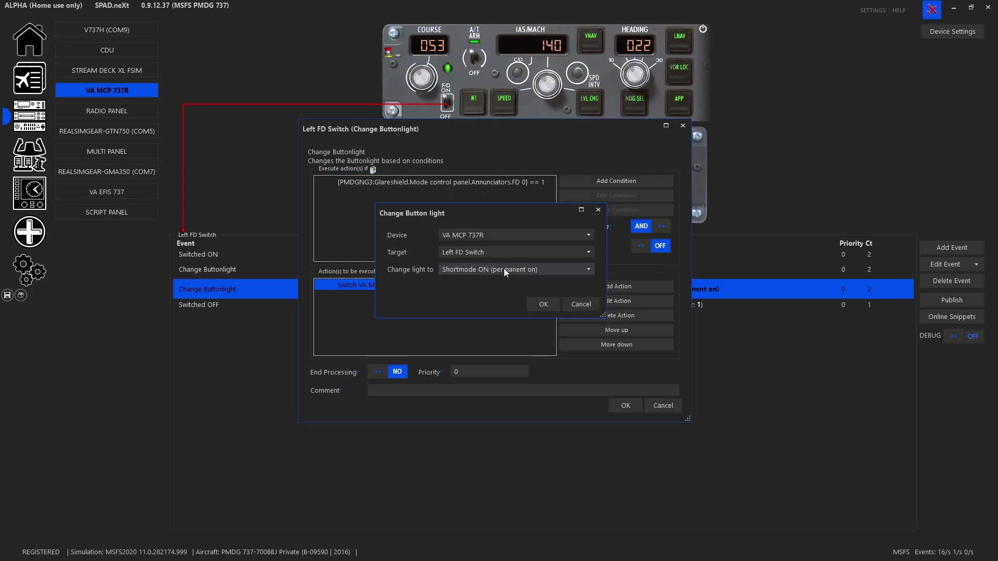
click(505, 268)
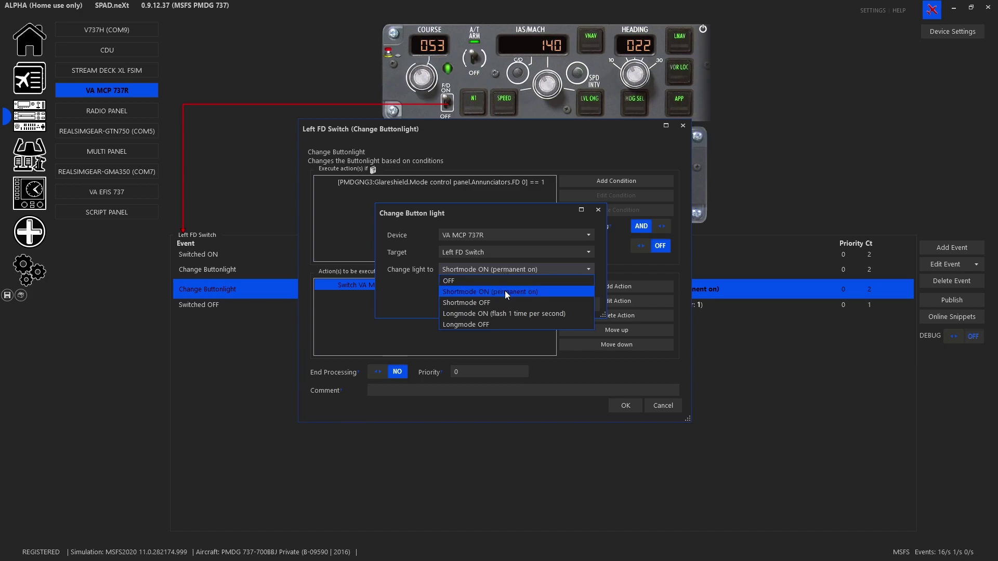
click(504, 292)
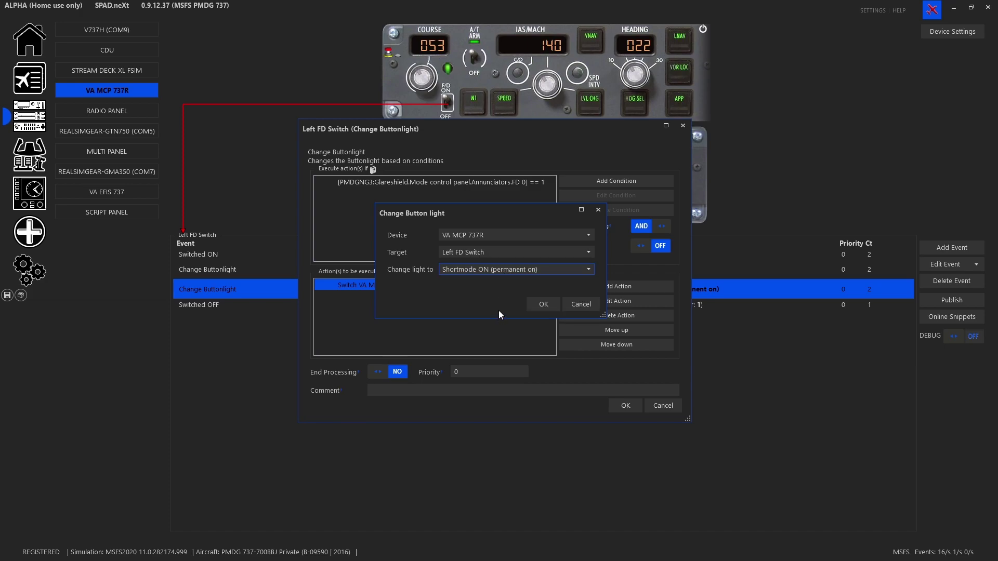
click(535, 302)
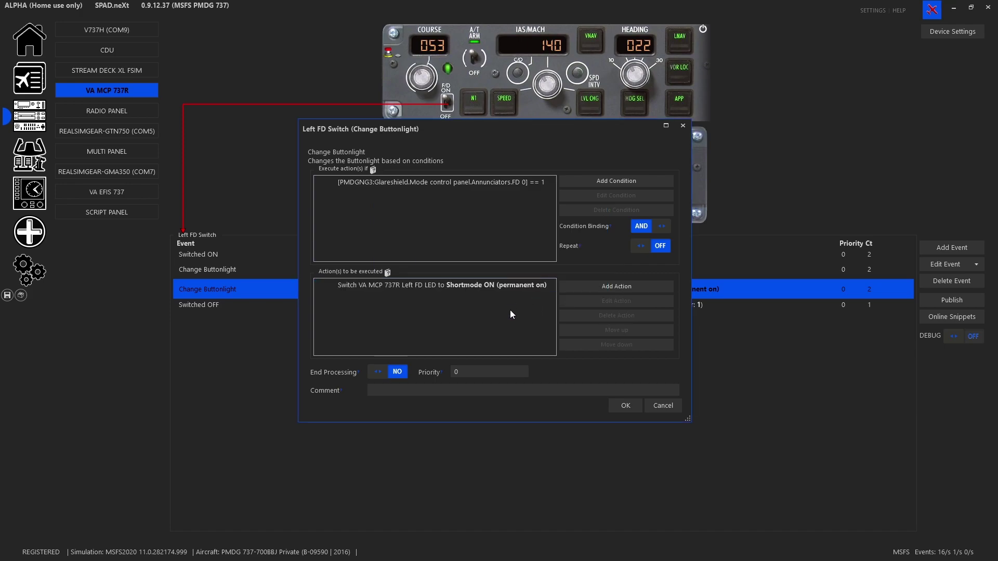
click(636, 408)
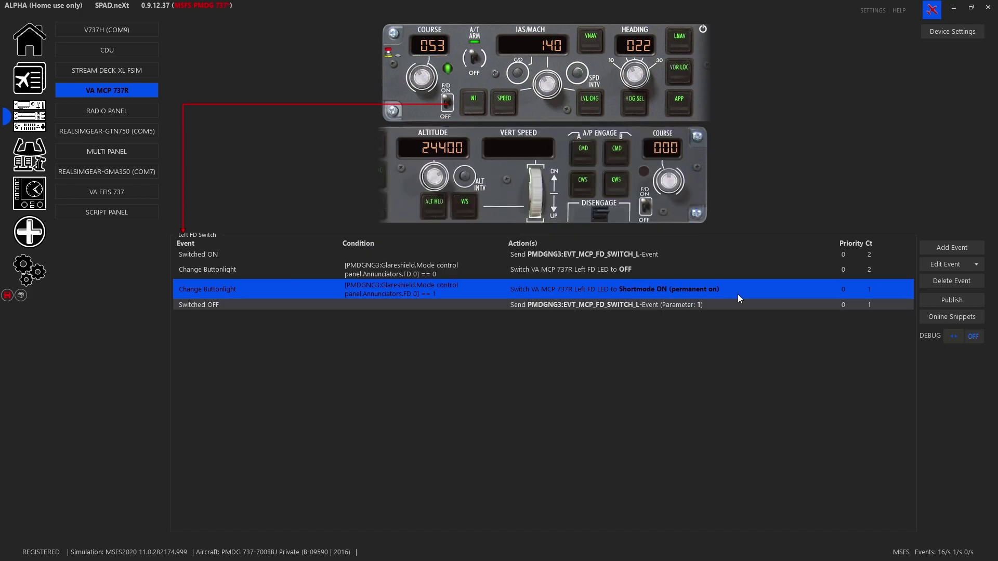
click(7, 295)
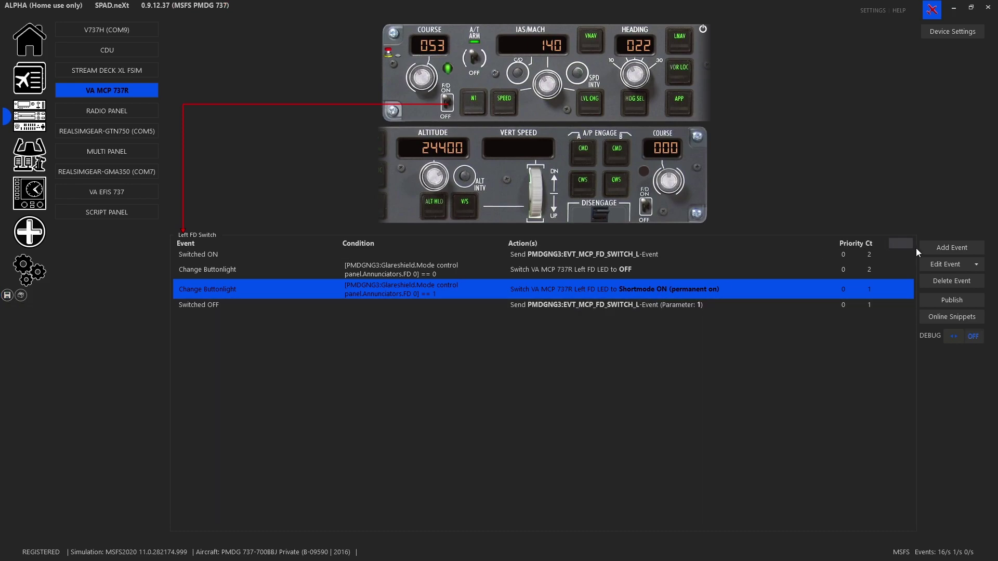
Open the left F/D switch's Switched ON action and reselect PMDGNG3:EVT_MCP_FD_SWITCH_L as its simulation event
click(941, 251)
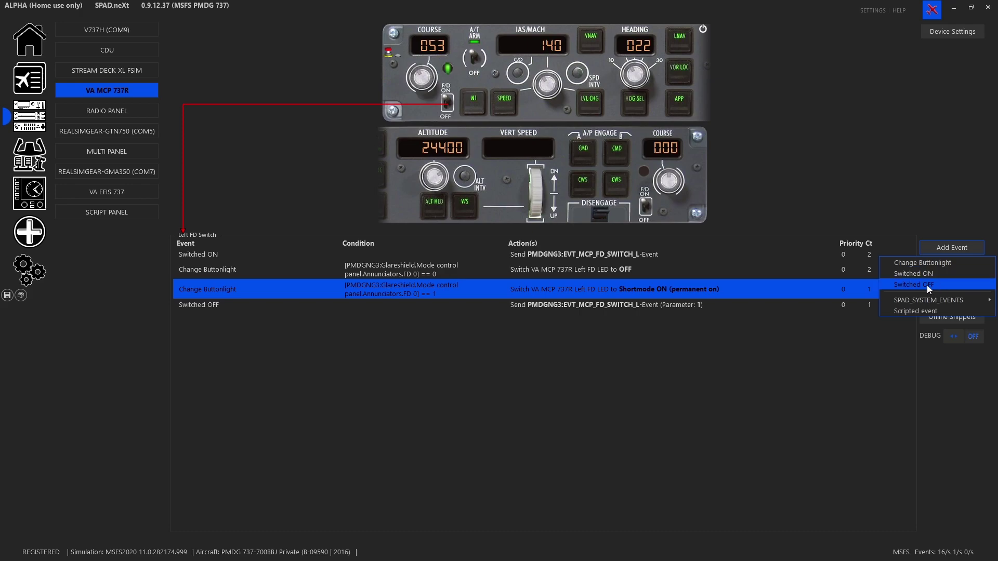
click(527, 380)
click(530, 255)
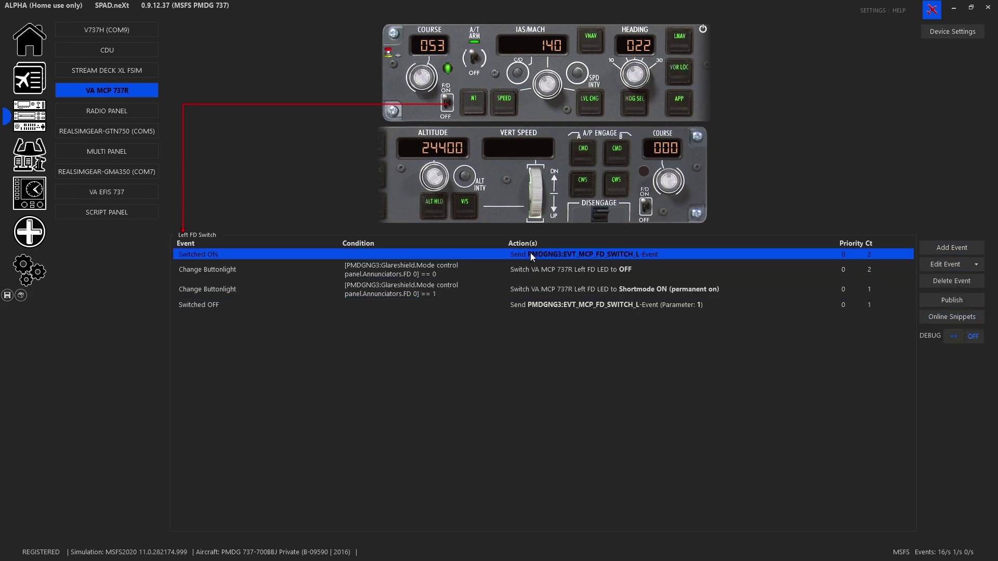
double_click(530, 253)
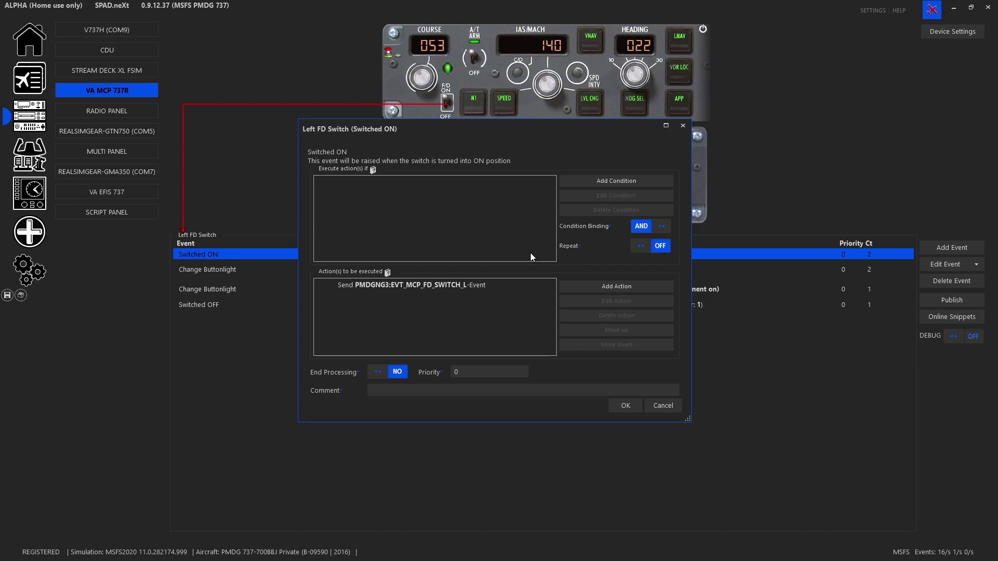
double_click(476, 289)
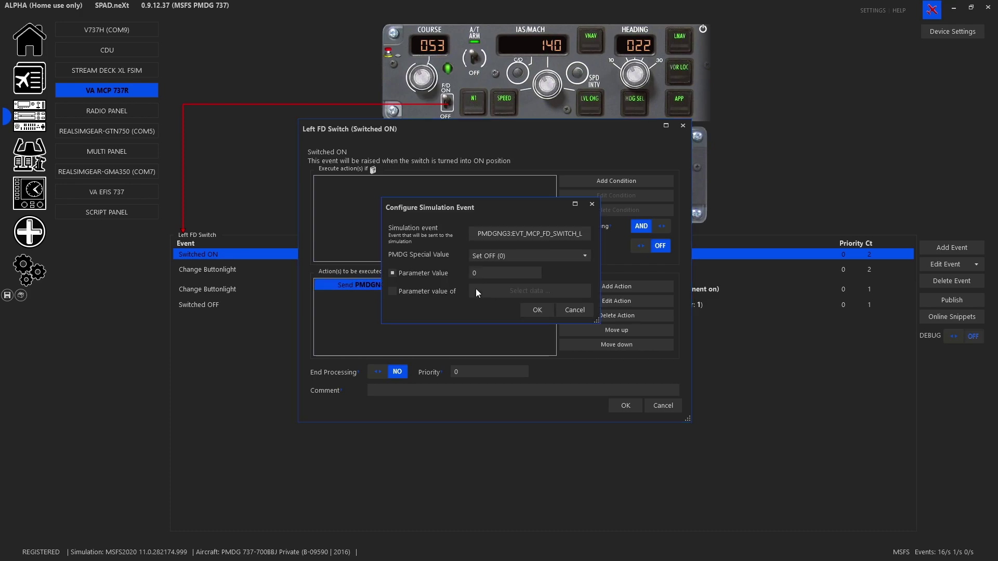
click(522, 240)
click(560, 372)
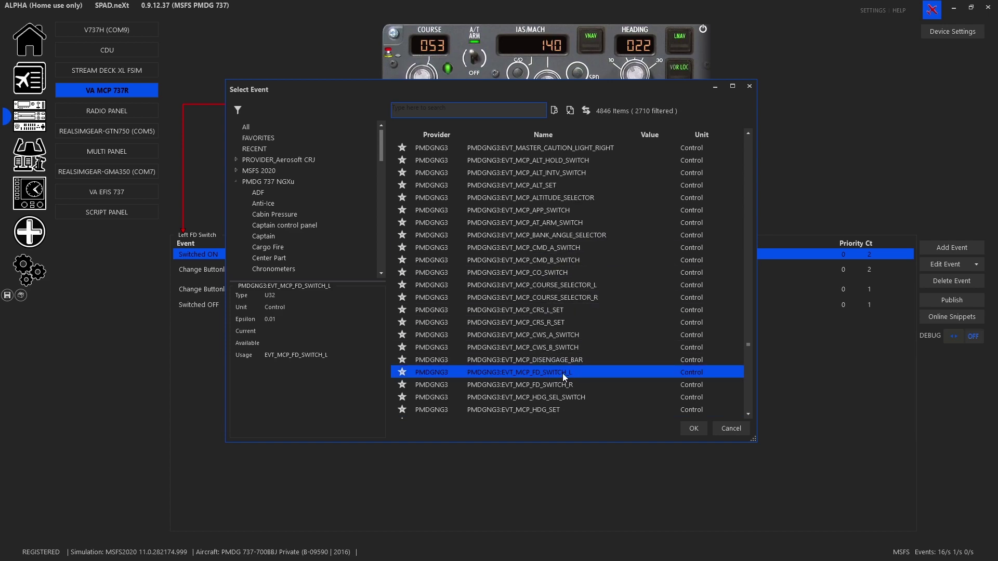
double_click(571, 373)
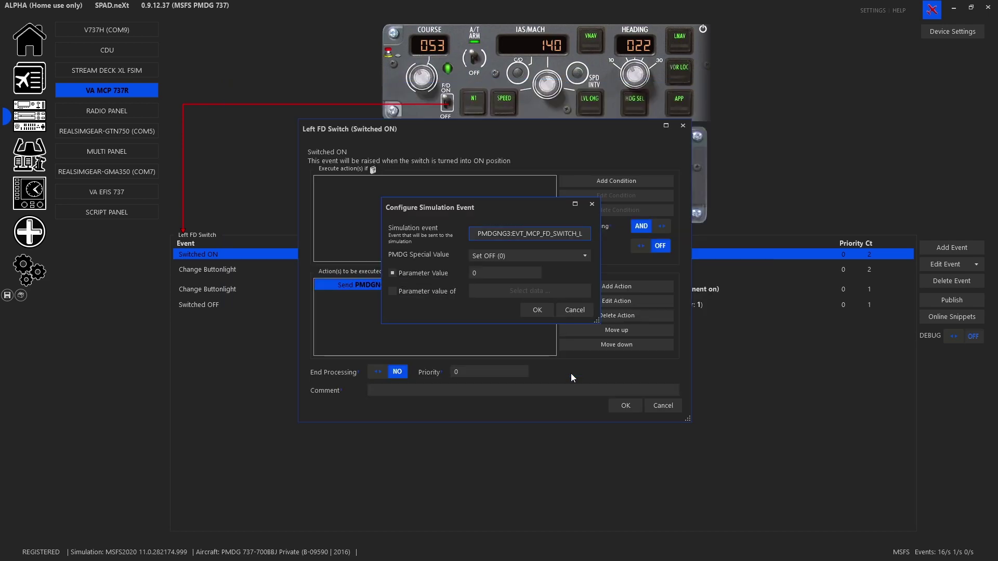
Set the Switched ON action's PMDG special value to Set ON (1) and accept the event
click(506, 259)
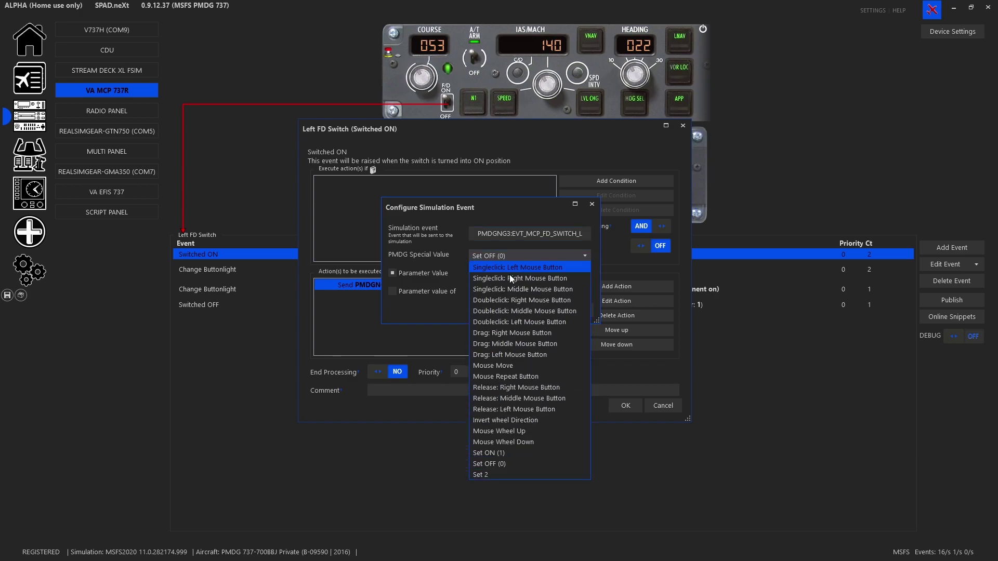
click(513, 453)
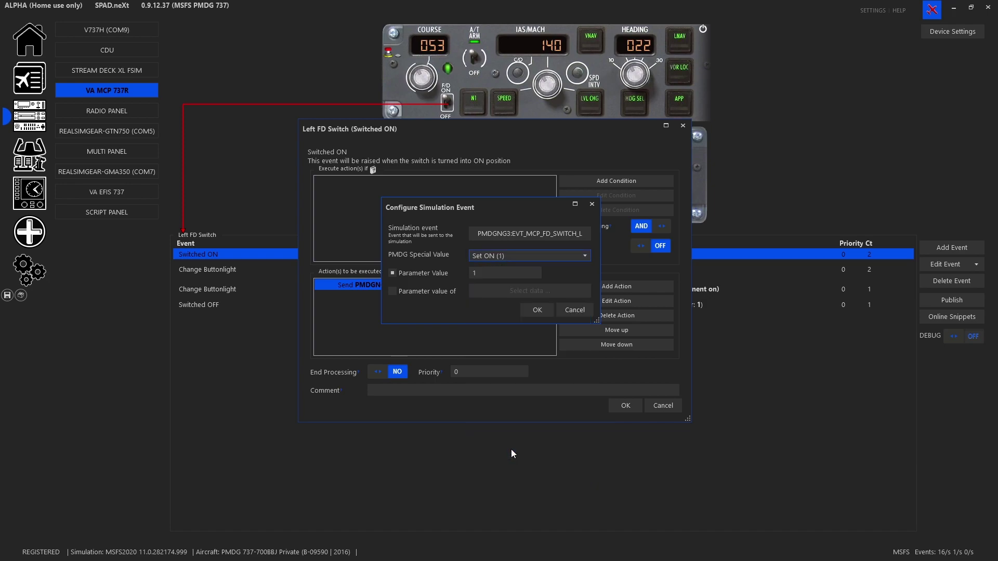
click(536, 308)
click(624, 406)
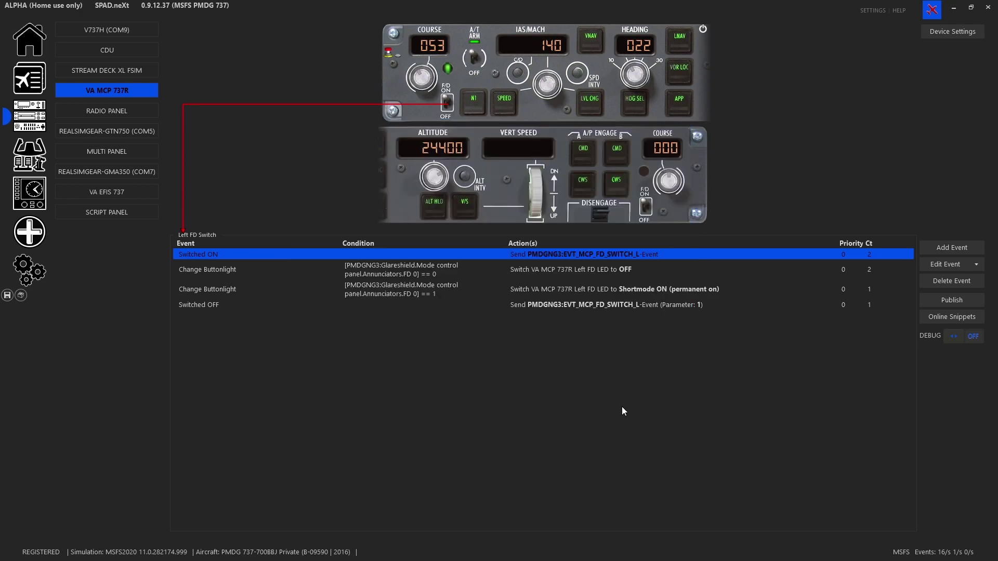
Set the Switched OFF action's PMDG special value to Set OFF (0) and accept the event
click(613, 305)
double_click(614, 305)
double_click(469, 288)
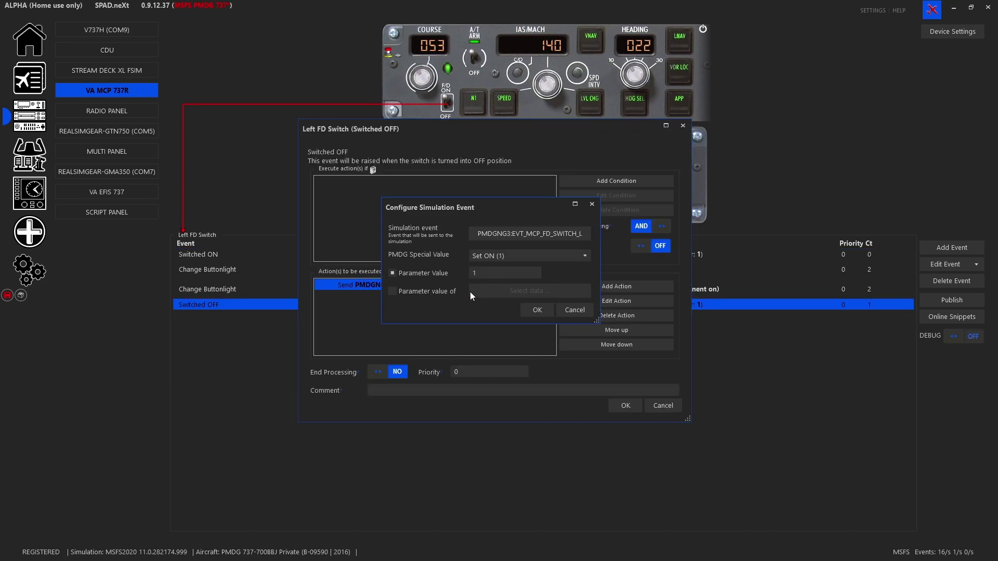
click(497, 257)
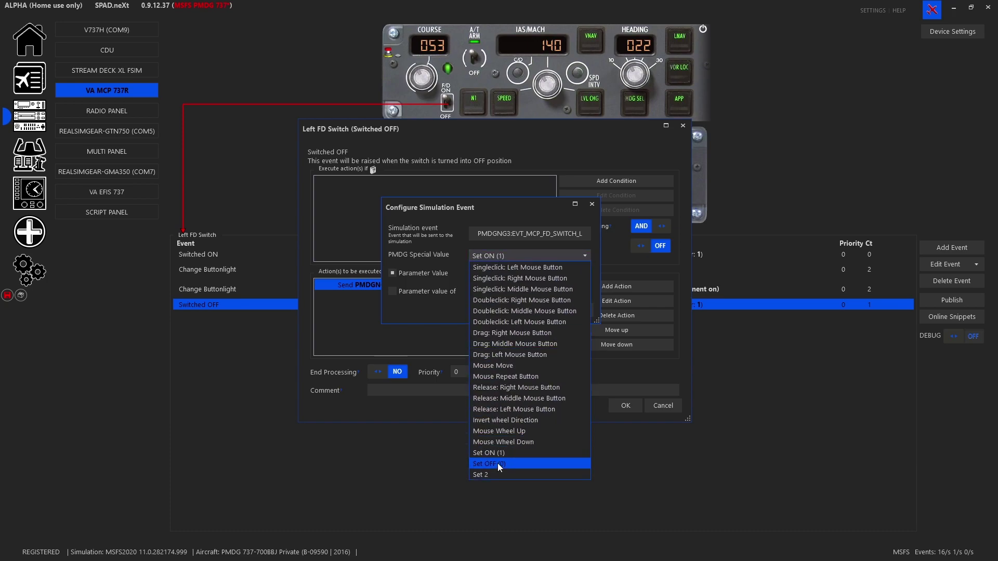
click(513, 464)
click(535, 311)
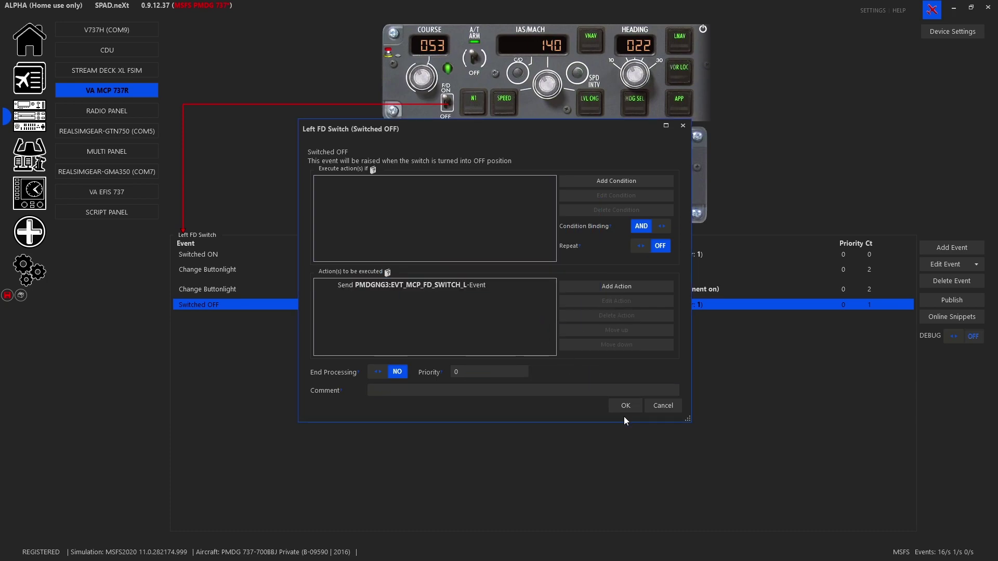
click(623, 408)
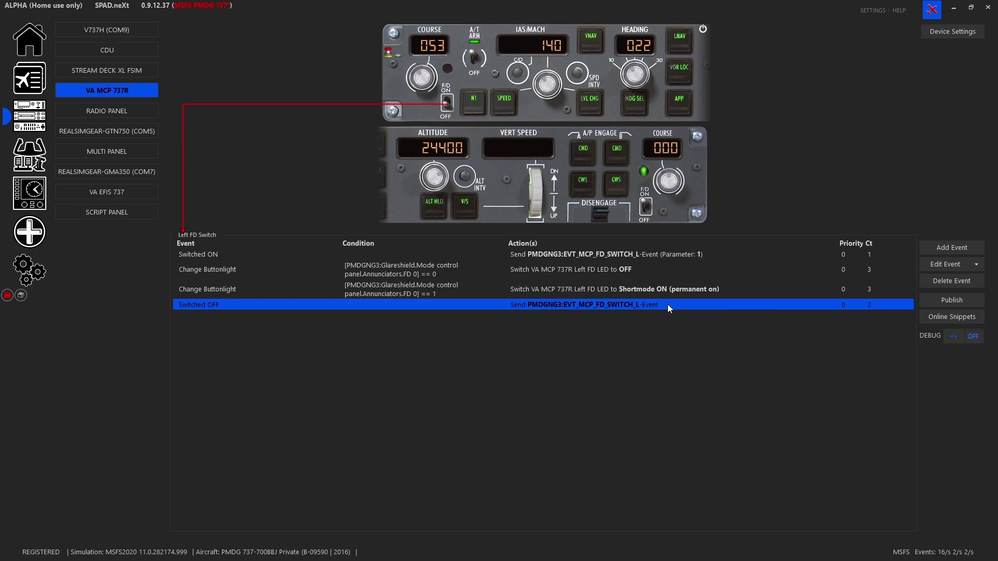
Review the Switched OFF event without changing it and check the left F/D switch in the simulator cockpit
double_click(650, 305)
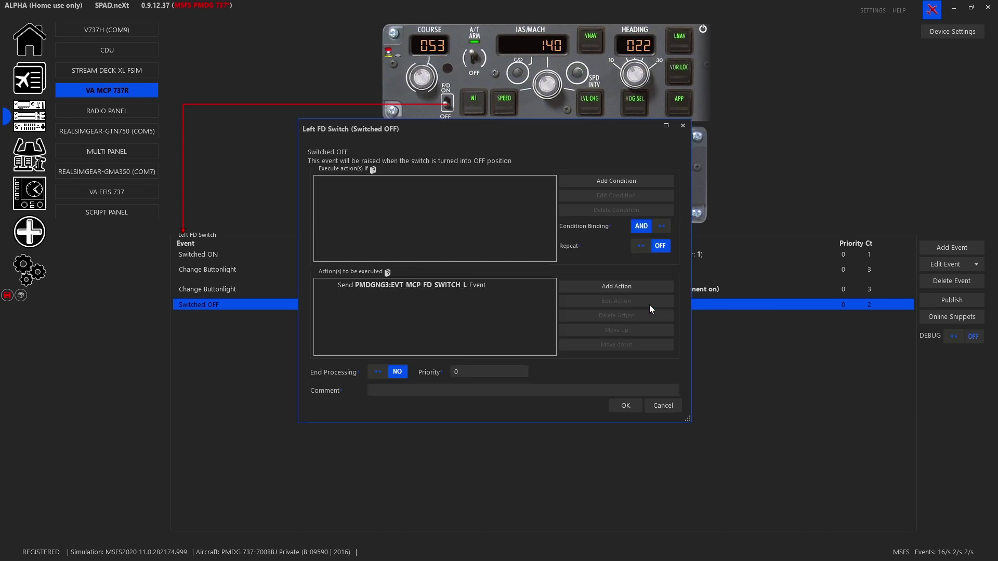
click(660, 403)
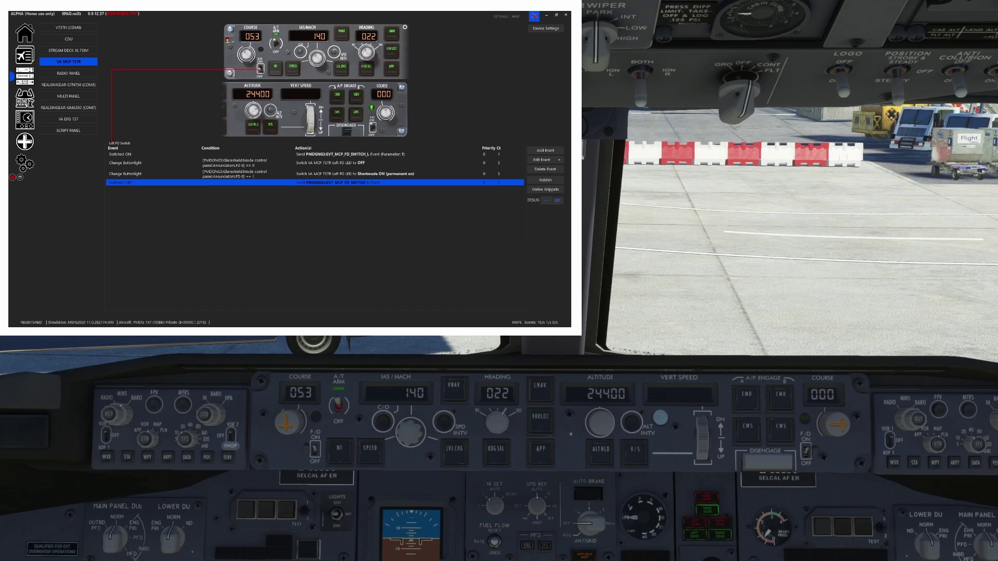
click(317, 452)
Set the left F/D switch's Switched ON action to the PMDG special value Set OFF (0) and accept the event
double_click(364, 155)
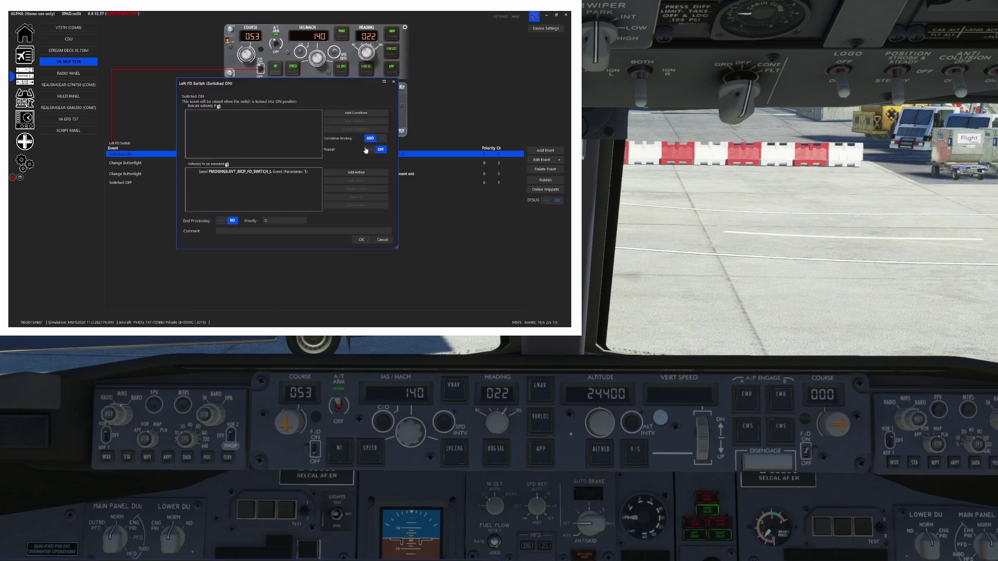
double_click(291, 172)
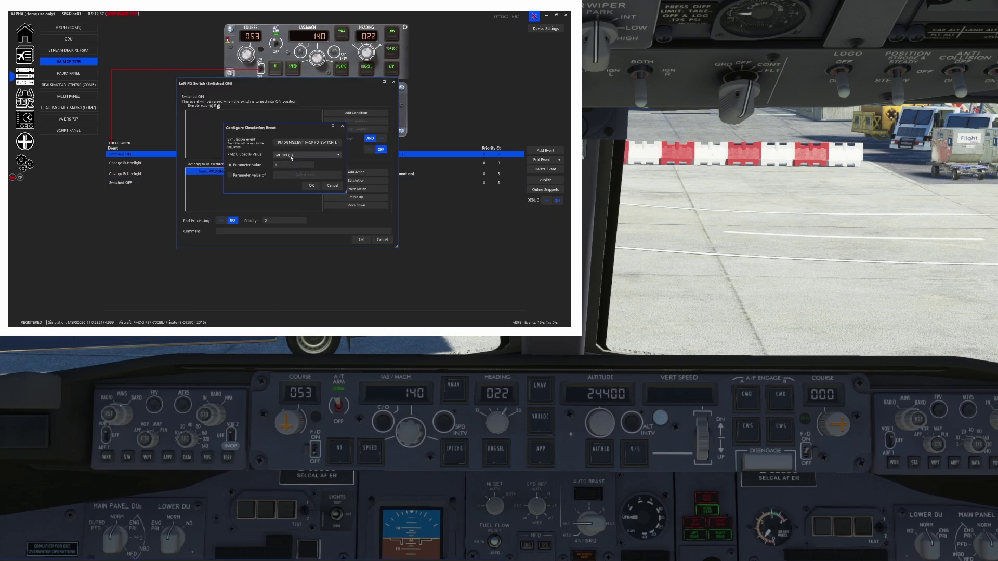
click(291, 158)
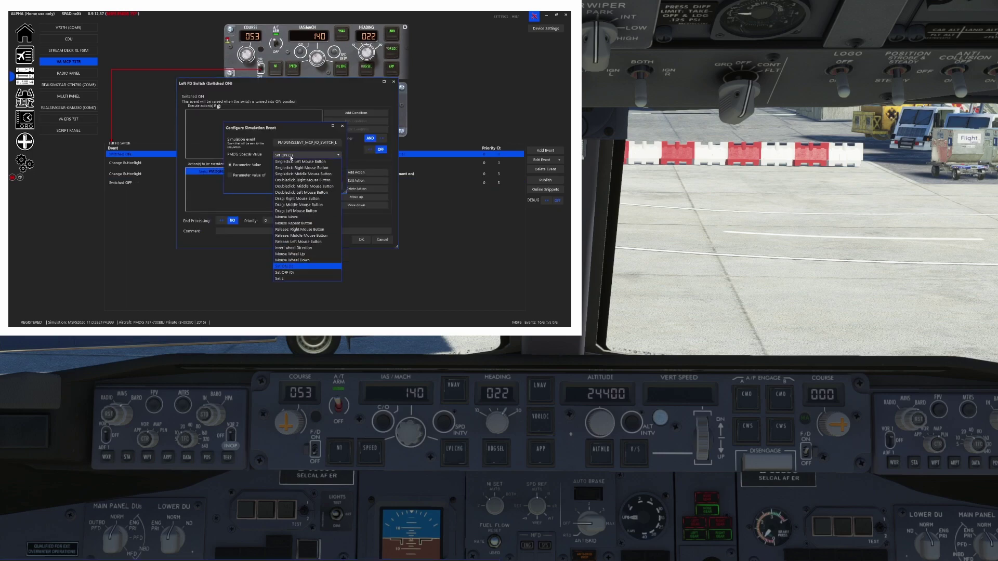
click(306, 273)
click(309, 187)
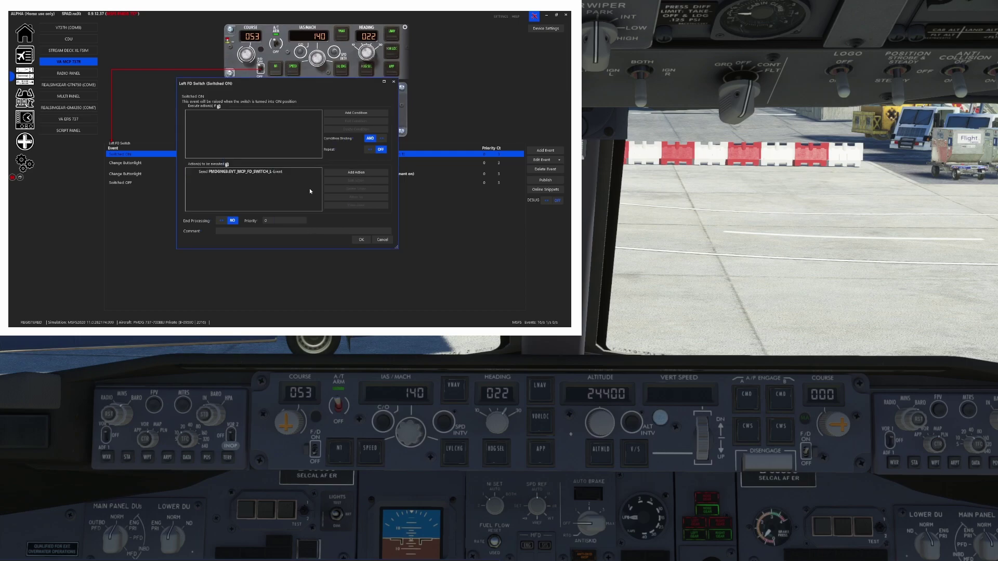
click(362, 240)
Set the left F/D switch's Switched OFF action to the PMDG special value Set ON (1) and accept the event
double_click(361, 182)
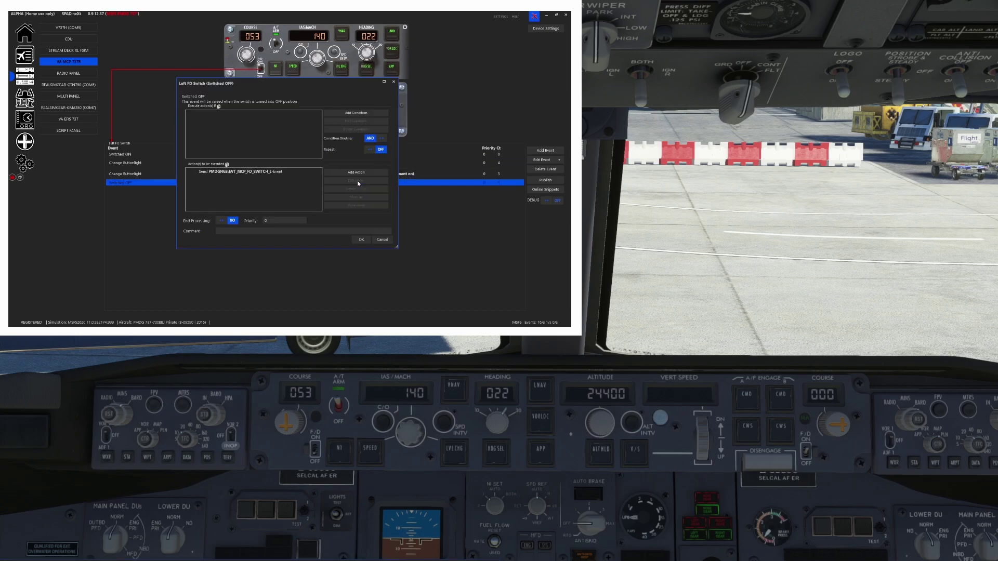
click(290, 177)
double_click(291, 176)
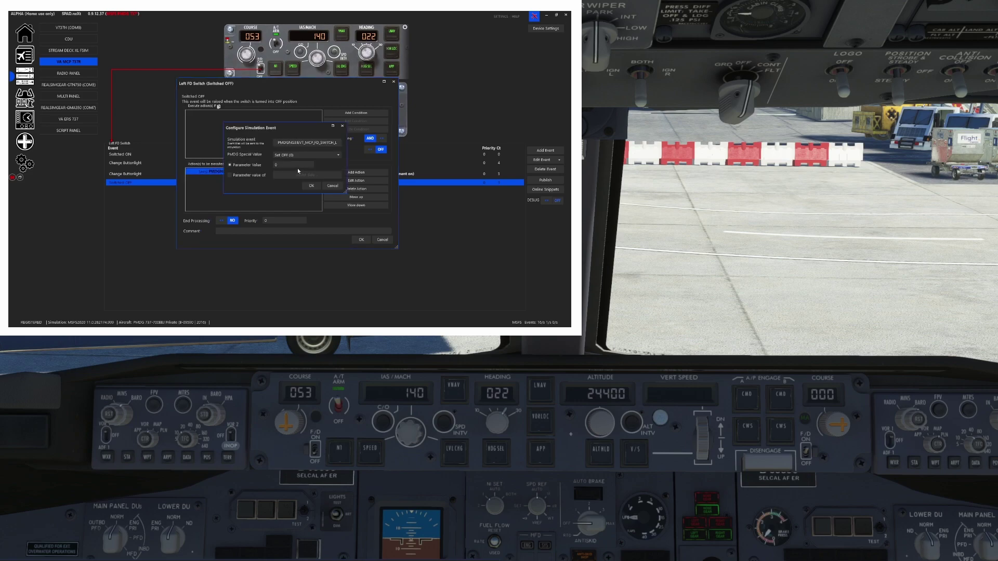
click(301, 155)
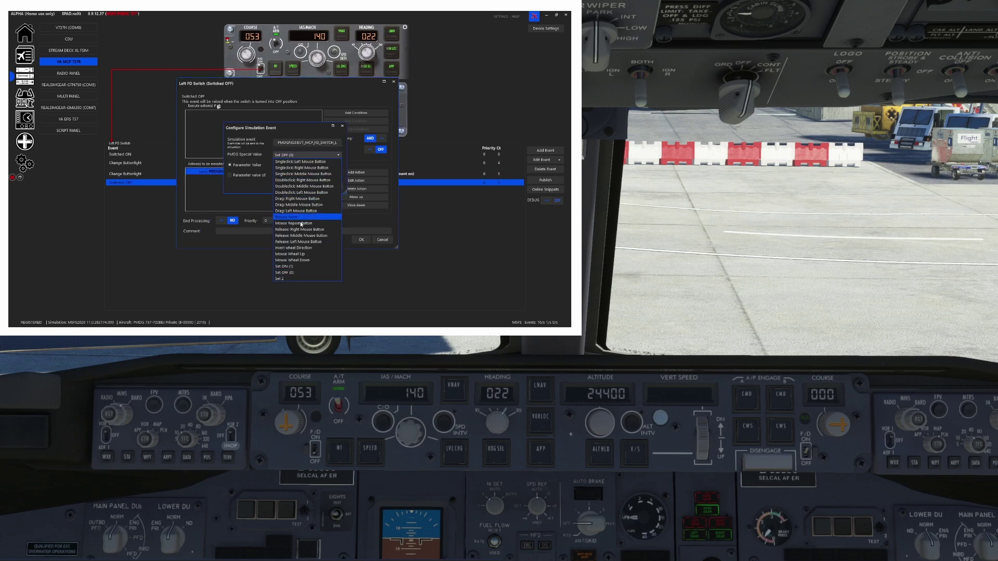
click(304, 267)
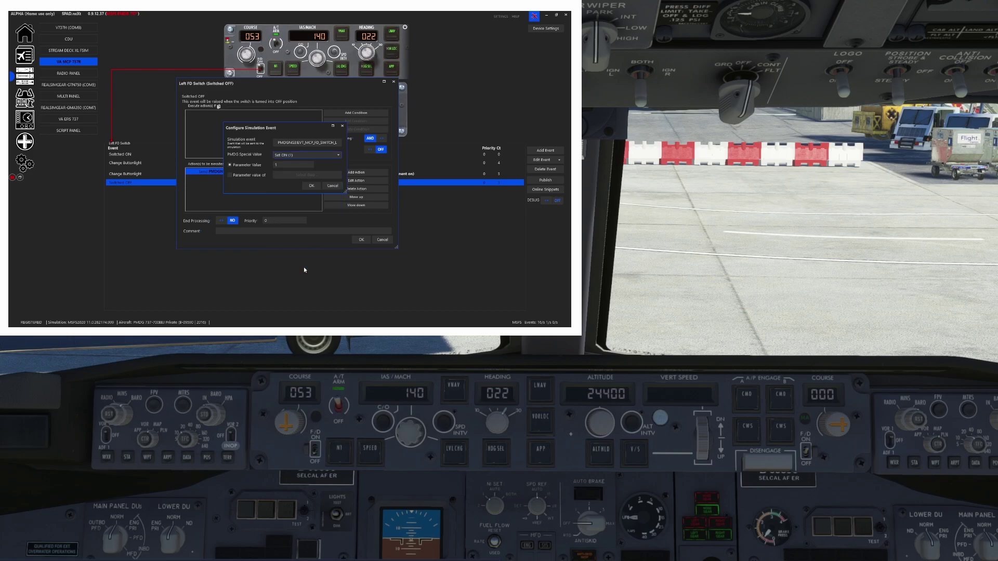
double_click(285, 164)
click(337, 186)
double_click(285, 172)
click(293, 155)
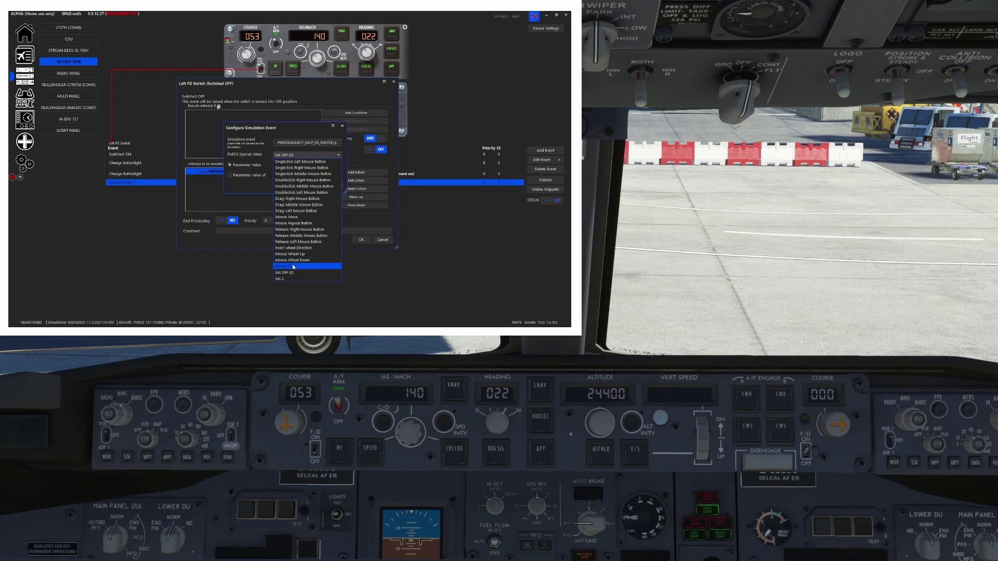
click(294, 175)
click(310, 186)
click(361, 239)
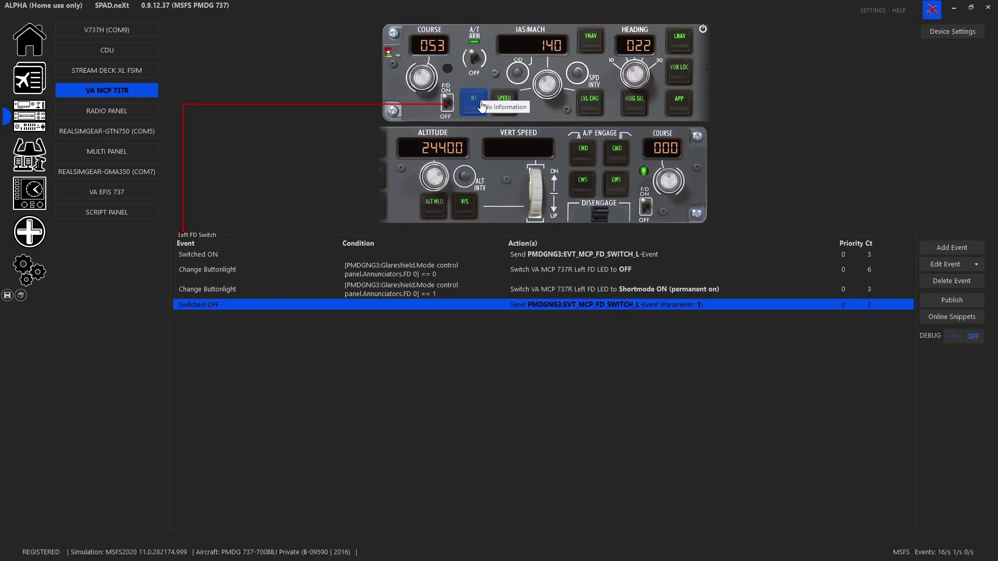
Review the N1 button's light and short-press events and the event types available for it
click(481, 106)
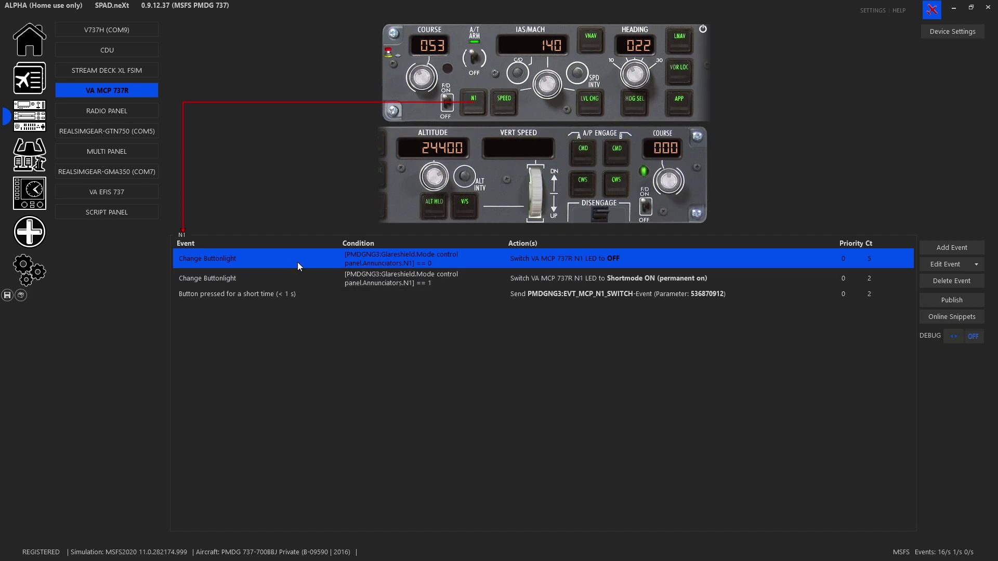
click(925, 247)
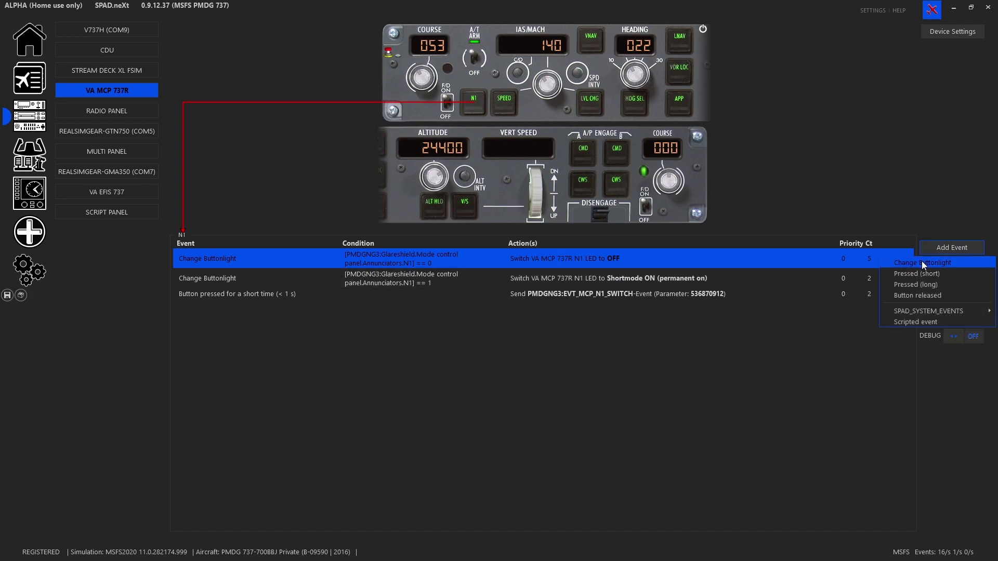
click(661, 349)
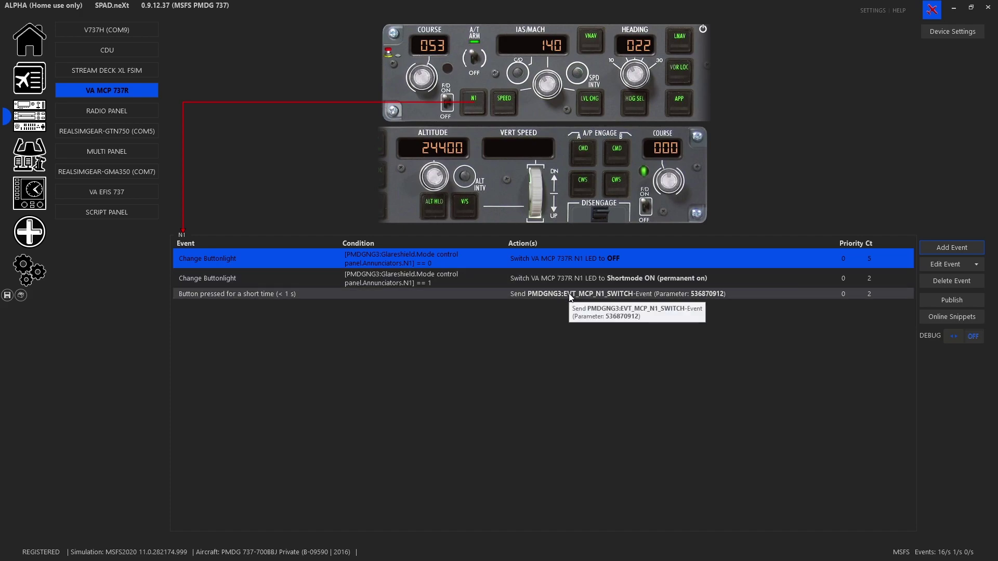
click(570, 295)
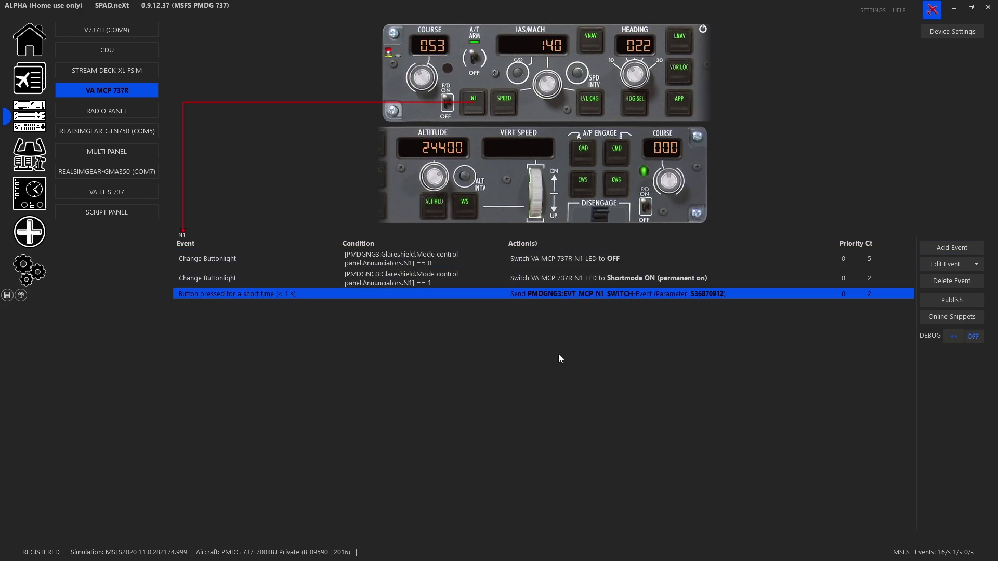
Add a Pressed (short) event to the N1 button with a Send Simulation-Event action using PMDGNG3:EVT_MCP_N1_SWITCH
click(938, 249)
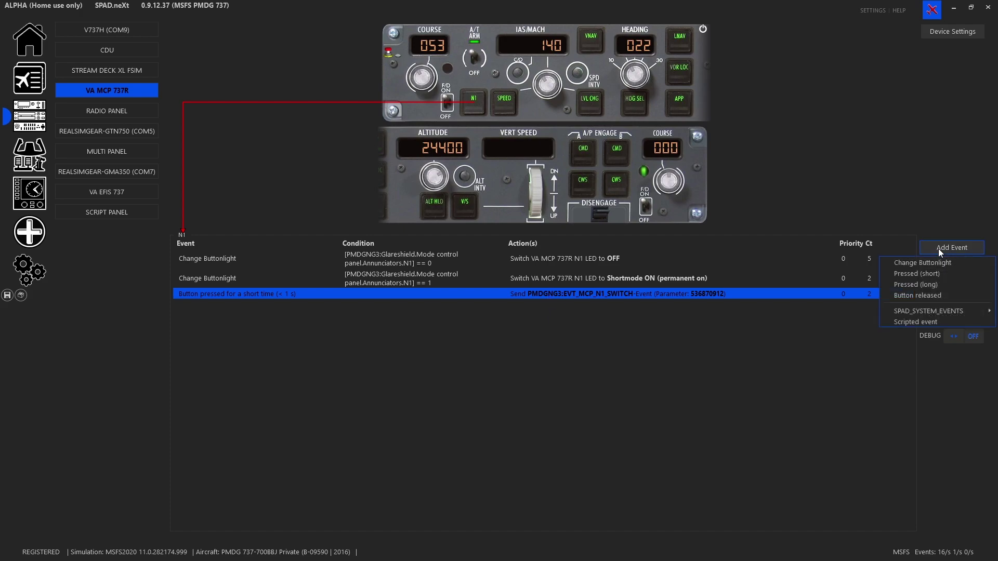
click(930, 275)
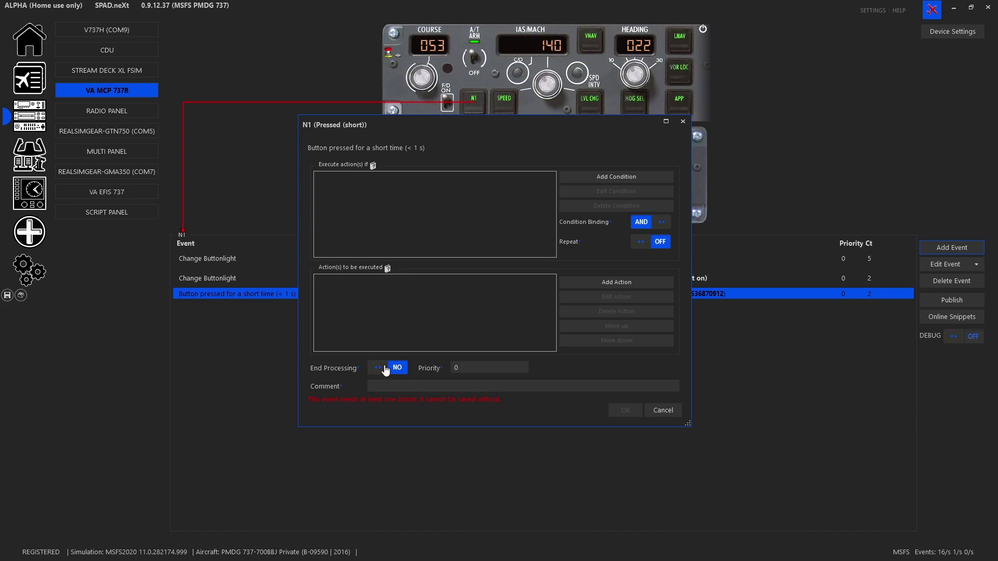
click(629, 281)
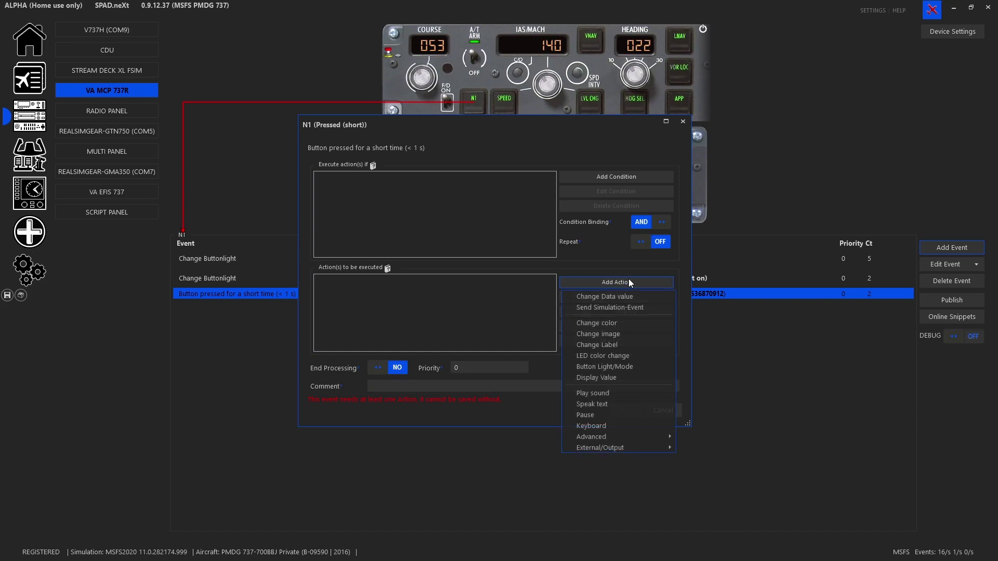
click(623, 310)
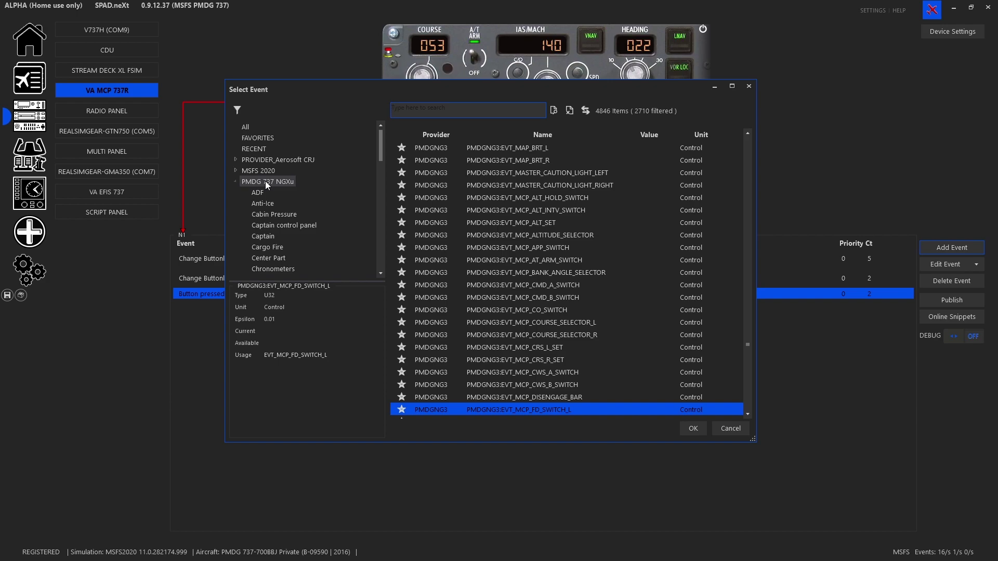
click(266, 181)
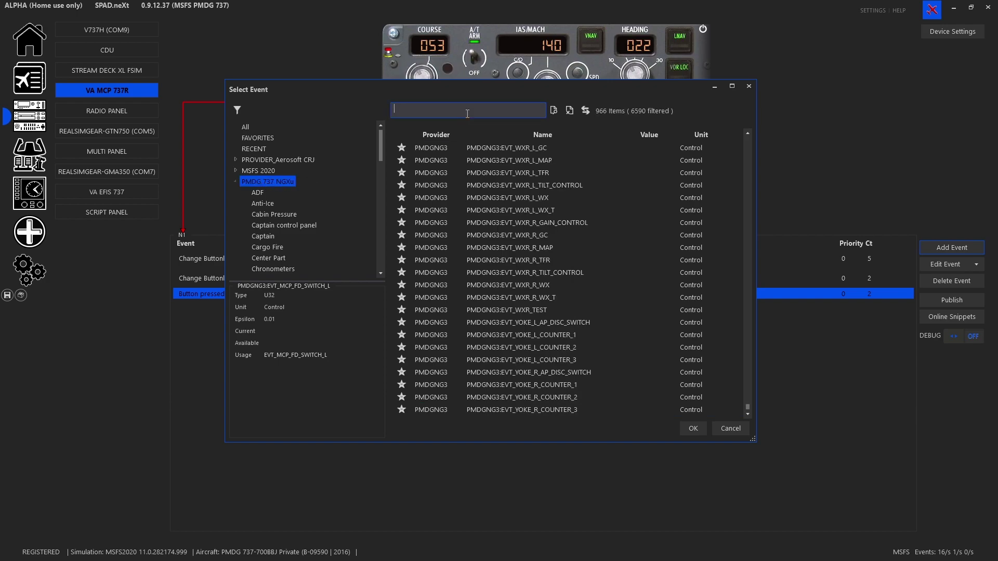
text(mcp)
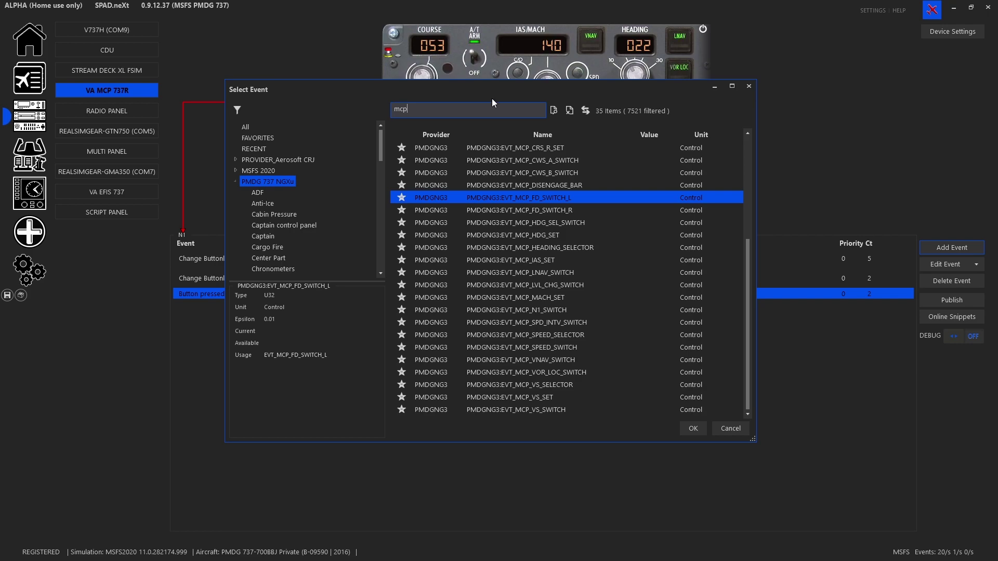
double_click(554, 308)
Set the N1 action's PMDG special value to Singleclick: Left Mouse Button and accept the event
click(534, 283)
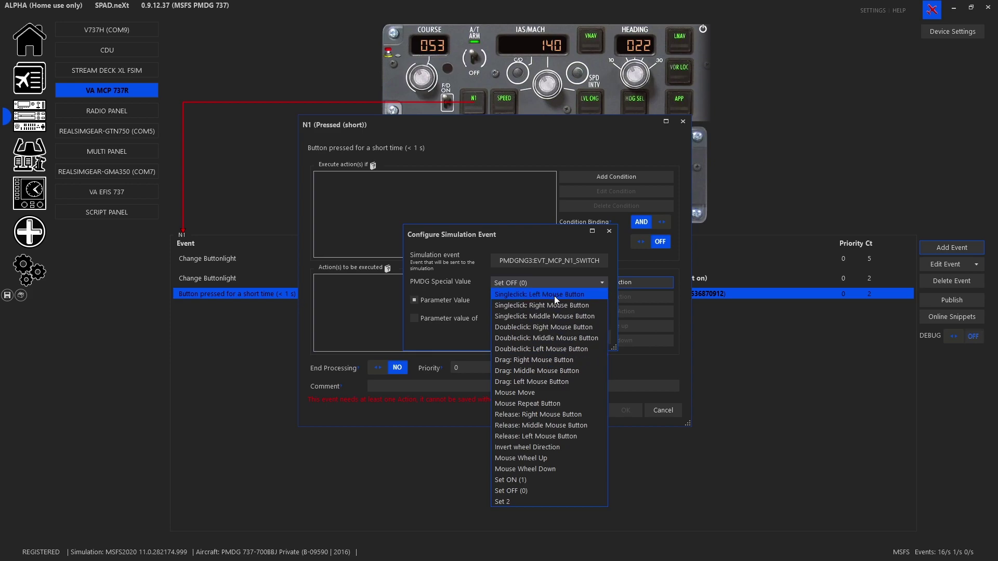
click(554, 296)
click(554, 338)
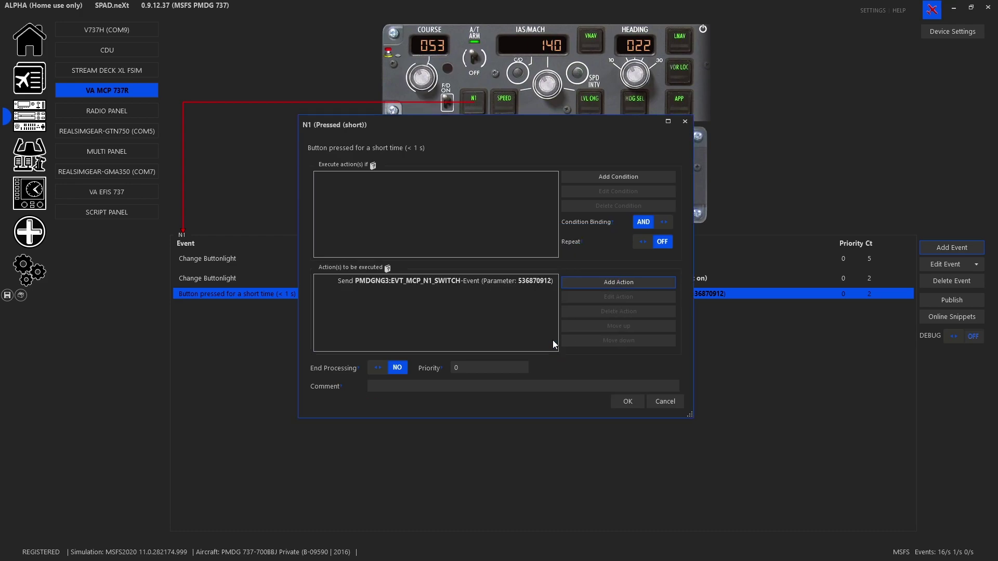
click(626, 401)
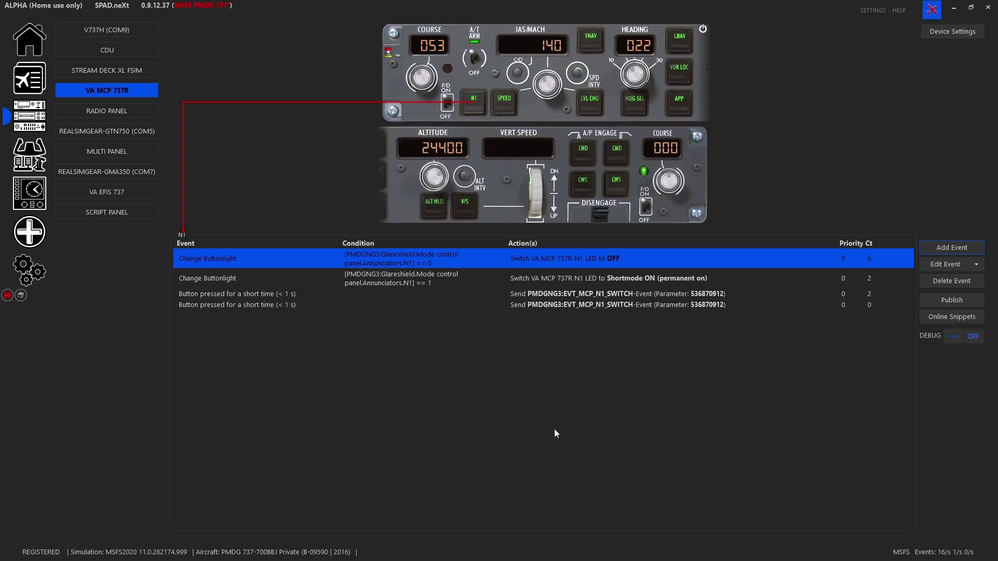
Delete the duplicate short-press event from the N1 button and save the profile
click(643, 303)
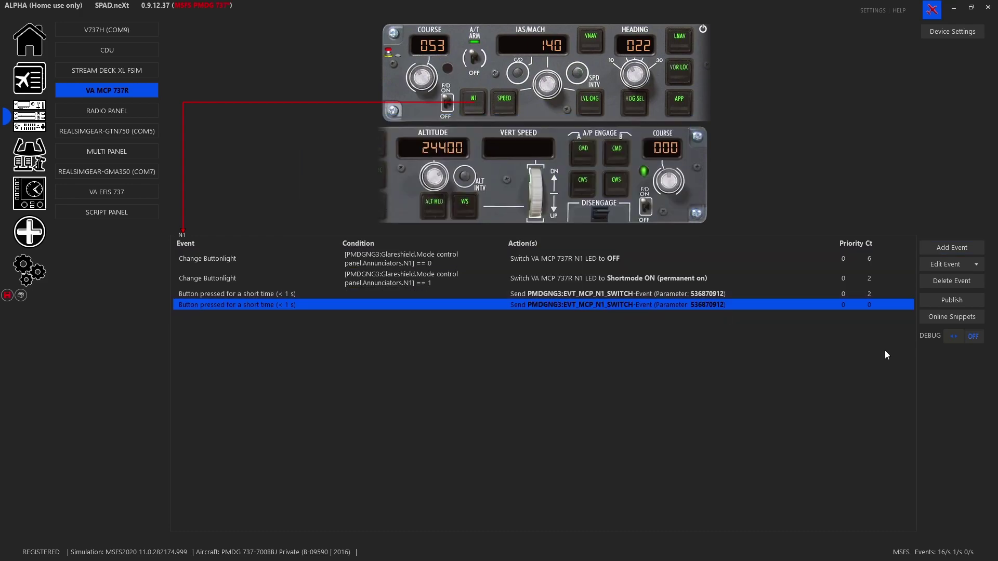
click(951, 281)
key(ctrl+s)
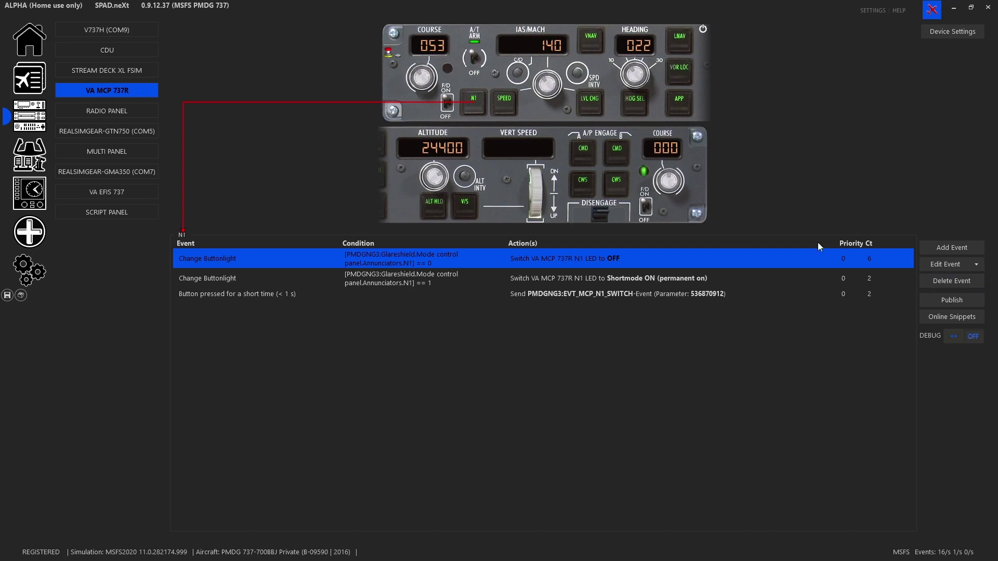
Review the events assigned to the SPEED, C/O, SPD INTV, VNAV, LVL CHG and HDG SEL buttons
click(505, 102)
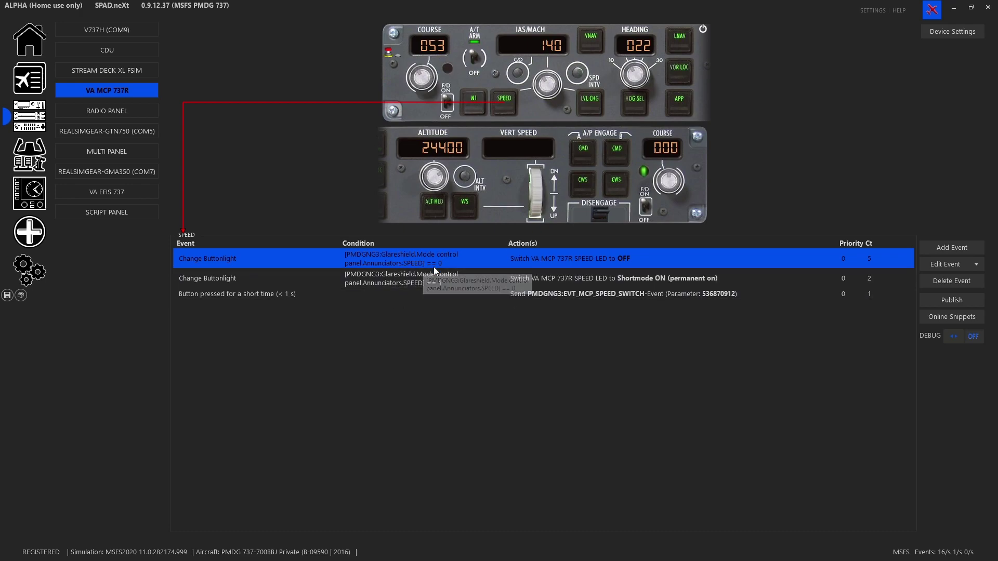
click(496, 295)
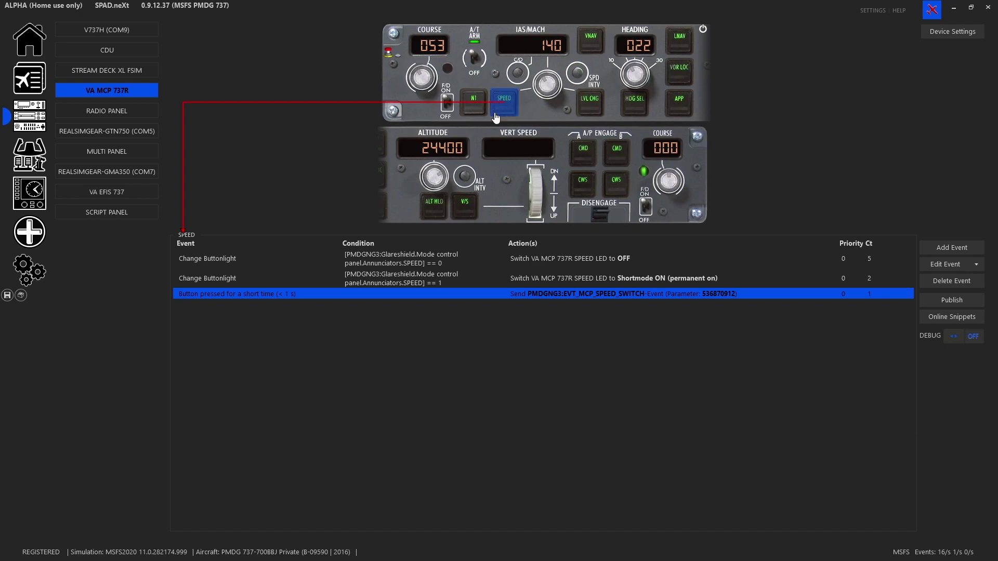
click(518, 73)
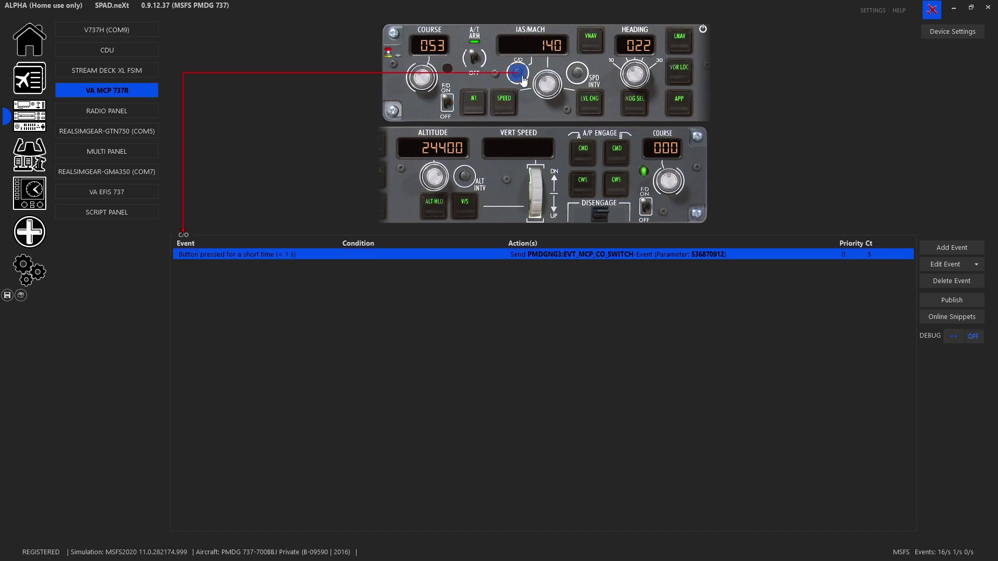
click(579, 77)
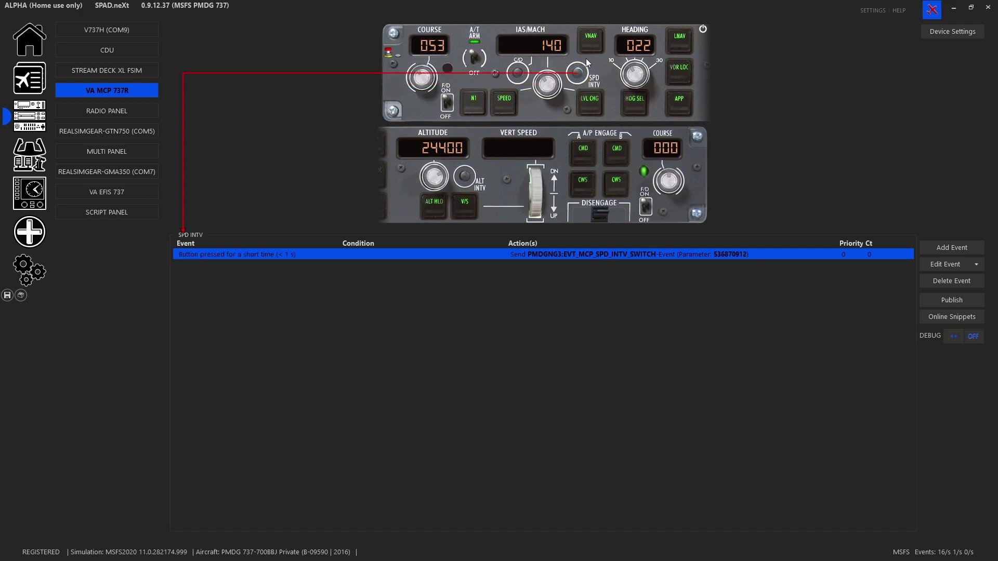
click(590, 42)
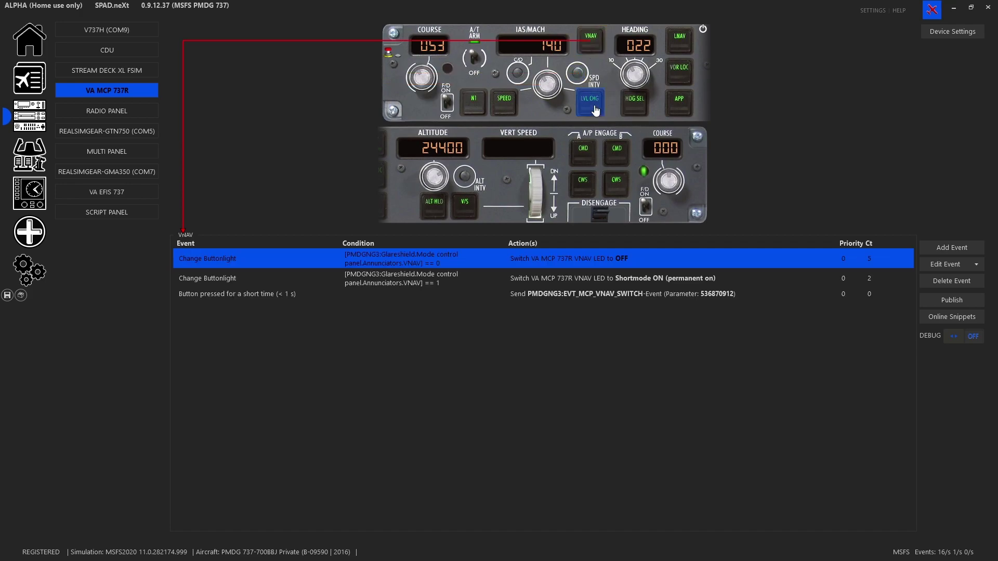
click(596, 110)
click(631, 103)
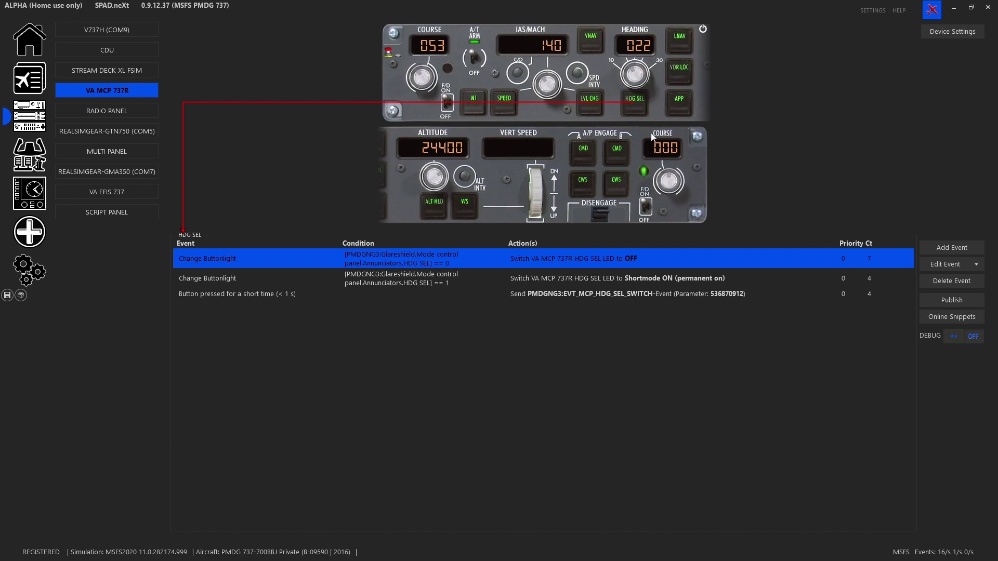